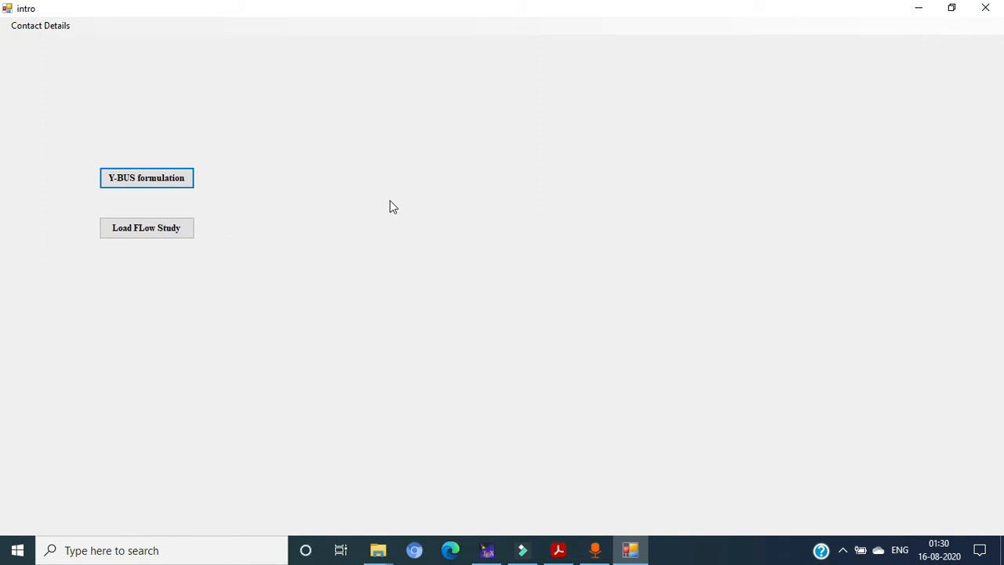
Start a load flow study and add the first row to the branch data table
{"action": "left_click", "coordinate": [145, 233]}
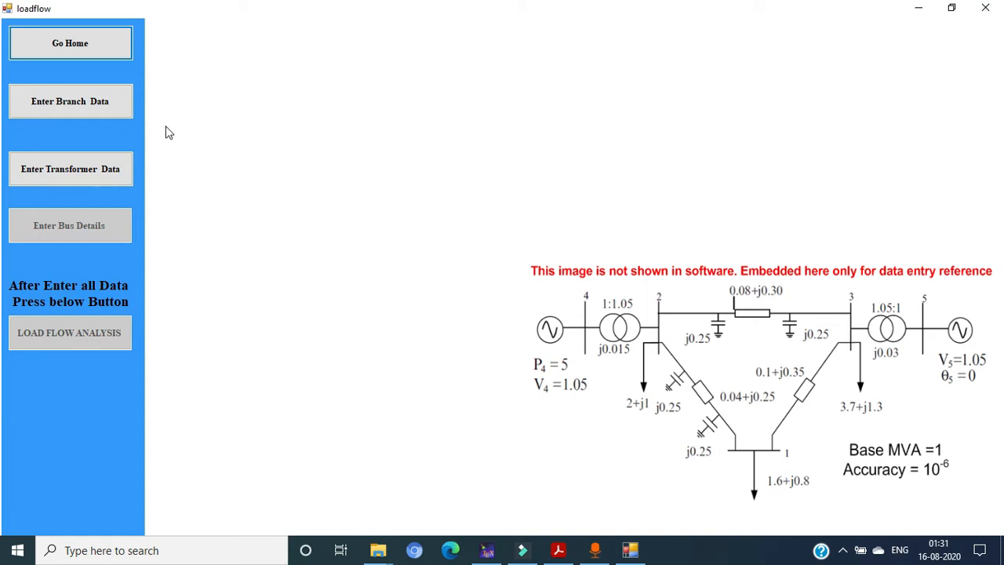
{"action": "left_click", "coordinate": [67, 105]}
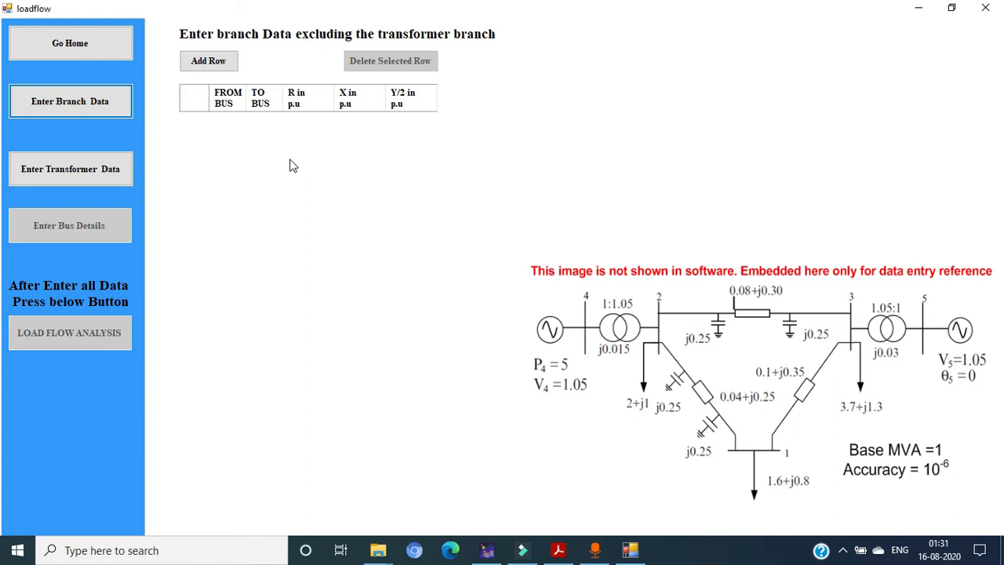
{"action": "left_click", "coordinate": [208, 66]}
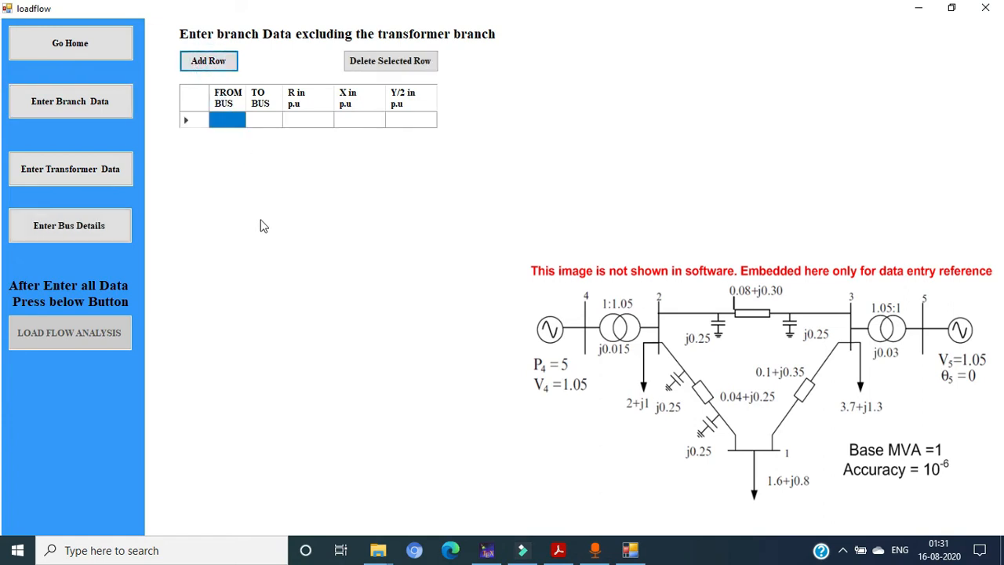
Enter the first branch from bus 2 to bus 3 with R 0.08, X 0.30 and Y/2 0.25 p.u
{"action": "left_click", "coordinate": [231, 119]}
{"action": "type", "text": "2"}
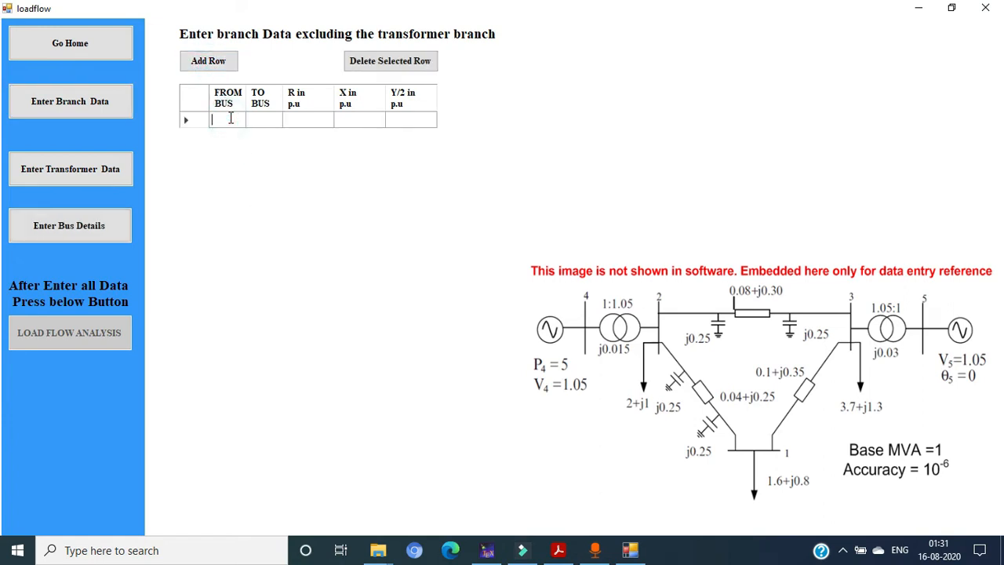
{"action": "left_click", "coordinate": [261, 123]}
{"action": "type", "text": "3"}
{"action": "left_click", "coordinate": [306, 128]}
{"action": "type", "text": "0.08"}
{"action": "left_click", "coordinate": [354, 122]}
{"action": "type", "text": "0.30"}
{"action": "left_click", "coordinate": [406, 125]}
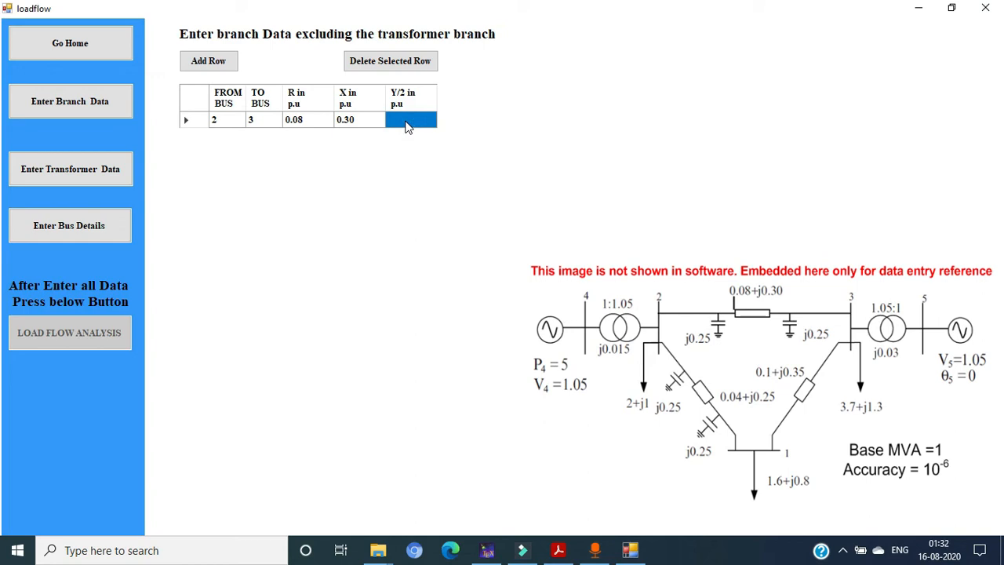
{"action": "type", "text": "0"}
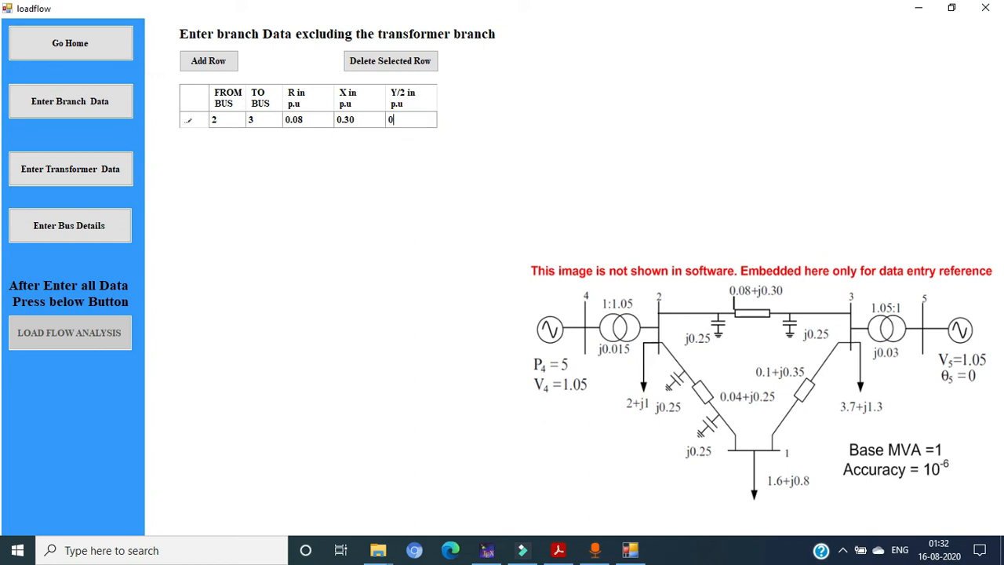
{"action": "type", "text": ".25"}
Add a second branch from bus 2 to bus 1 with R 0.04, X 0.25 and Y/2 0.25 p.u
{"action": "left_click", "coordinate": [197, 63]}
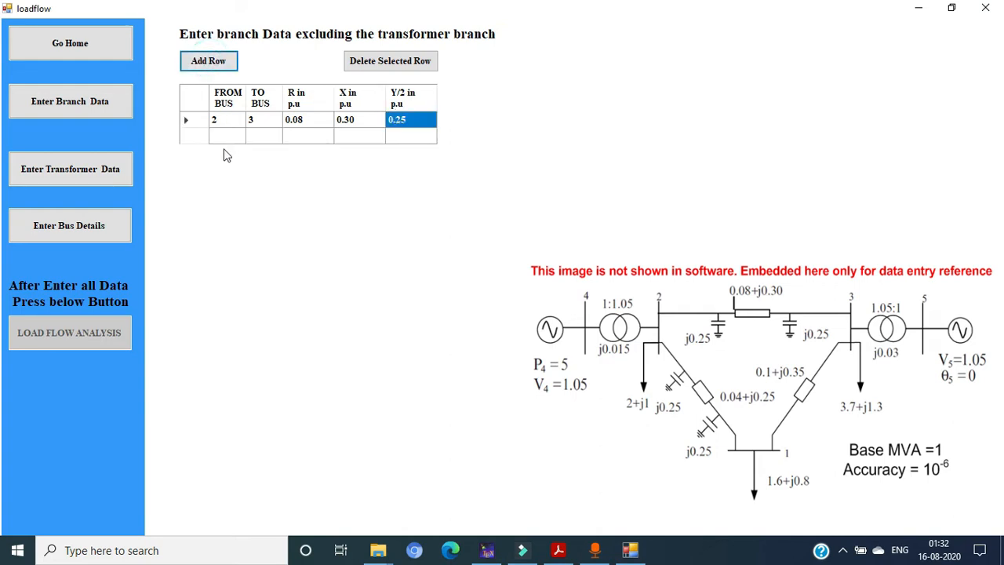
{"action": "left_click", "coordinate": [222, 140]}
{"action": "type", "text": "2"}
{"action": "left_click", "coordinate": [263, 139]}
{"action": "type", "text": "1"}
{"action": "left_click", "coordinate": [302, 140]}
{"action": "type", "text": "0.0"}
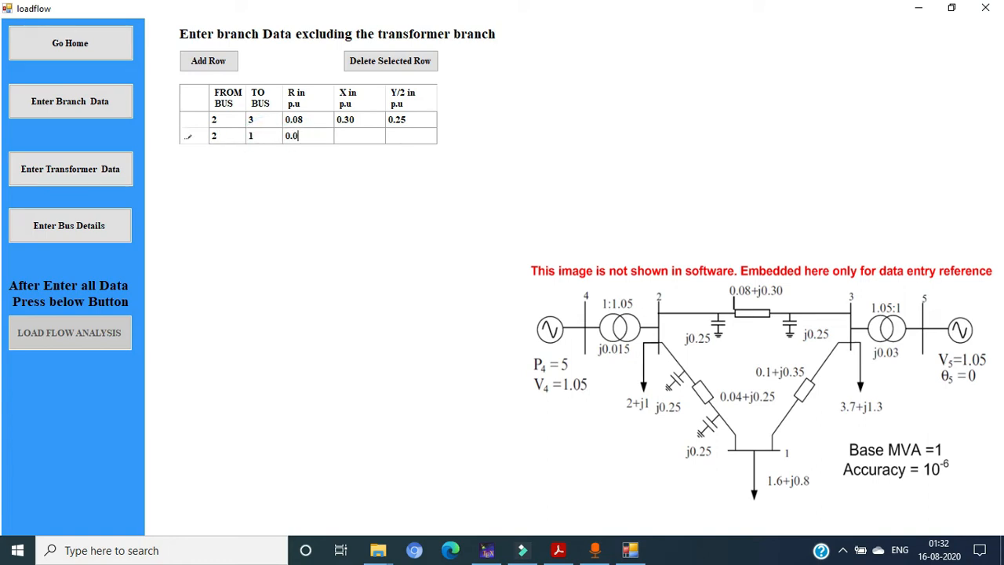
{"action": "type", "text": "4"}
{"action": "left_click", "coordinate": [349, 142]}
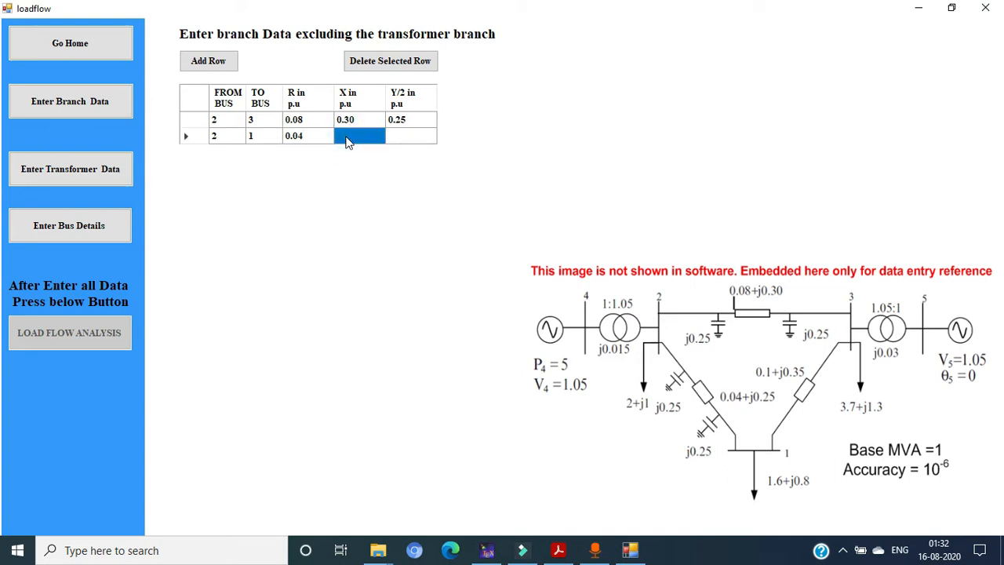
{"action": "type", "text": "0.25"}
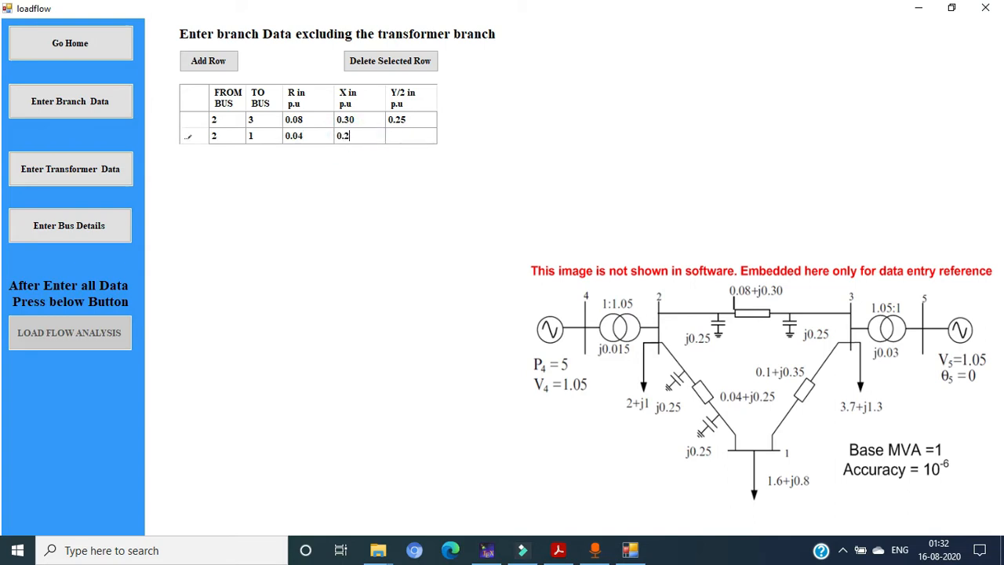
{"action": "left_click", "coordinate": [401, 139]}
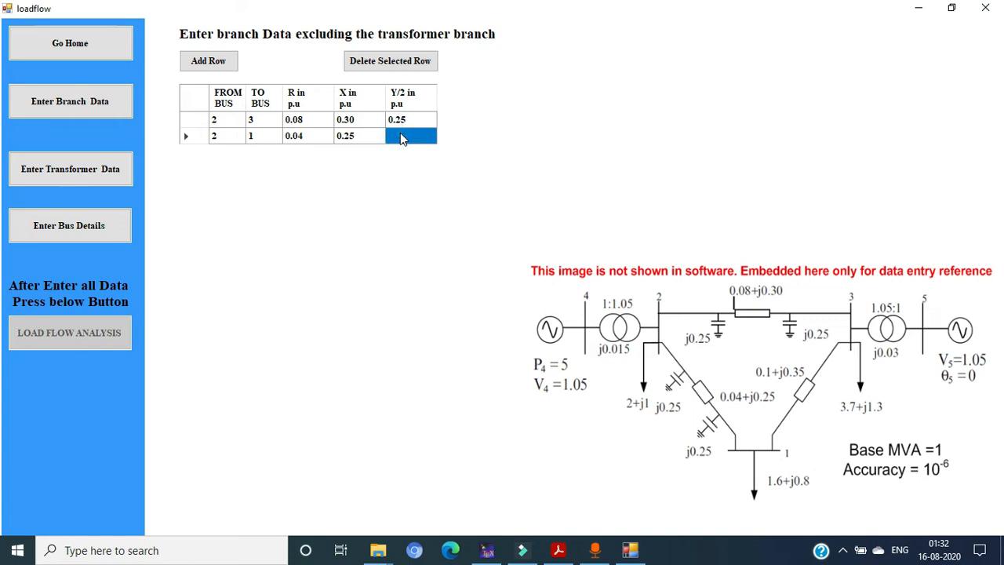
{"action": "type", "text": "0."}
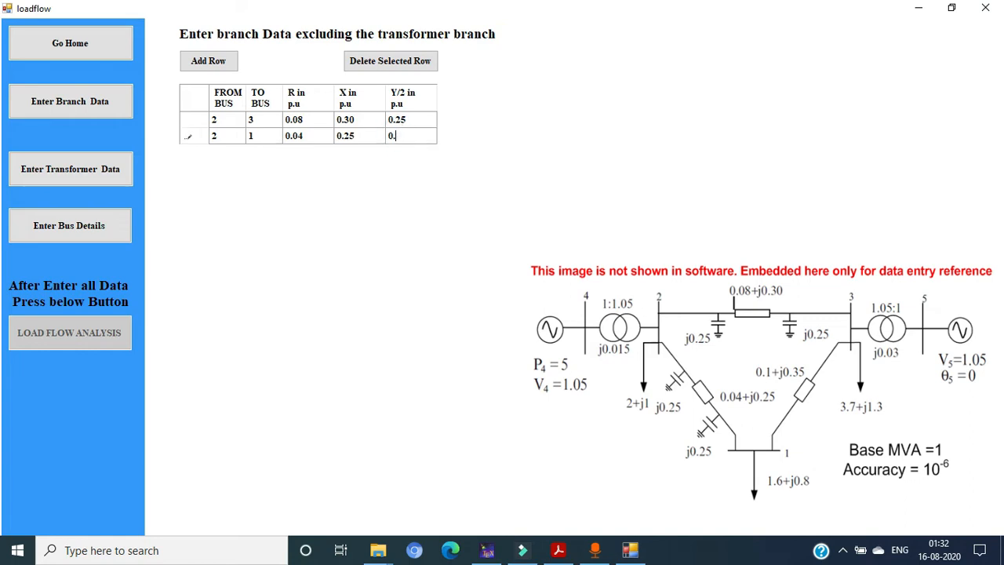
{"action": "type", "text": "25"}
Add a third branch from bus 3 to bus 1 with R 0.10, X 0.35 and Y/2 0 p.u
{"action": "left_click", "coordinate": [211, 69]}
{"action": "left_click", "coordinate": [224, 151]}
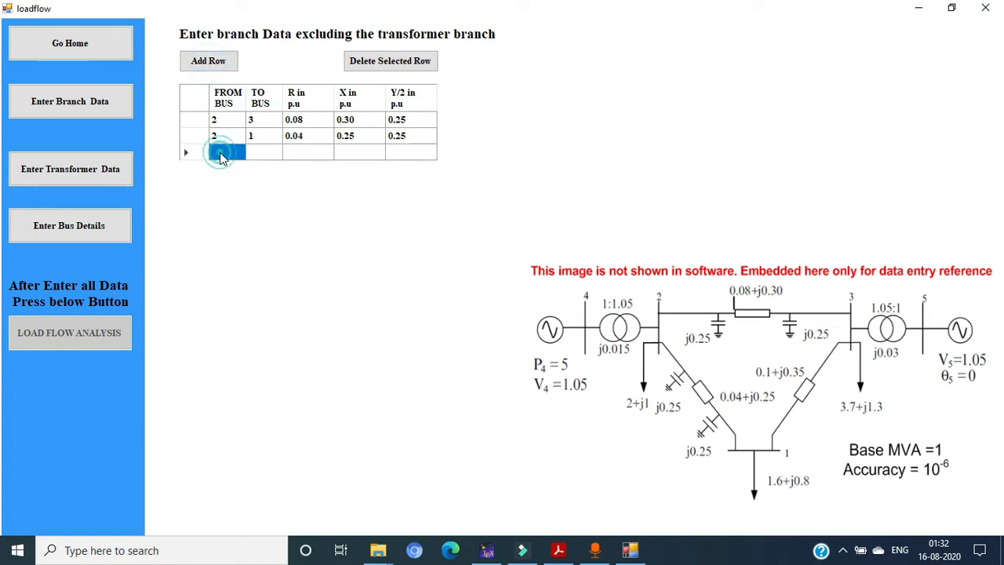
{"action": "type", "text": "3"}
{"action": "left_click", "coordinate": [259, 152]}
{"action": "type", "text": "1"}
{"action": "left_click", "coordinate": [301, 153]}
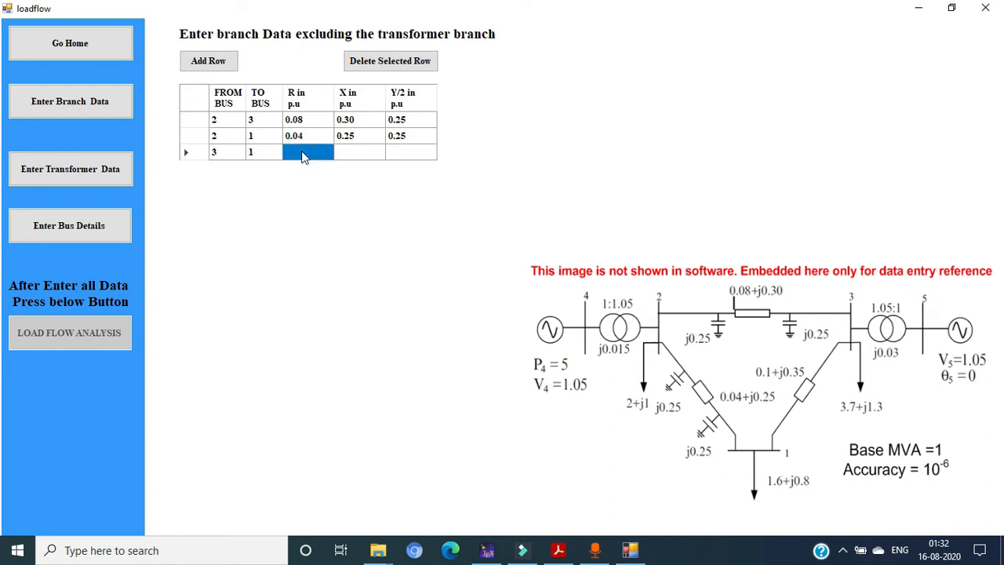
{"action": "type", "text": "0.10"}
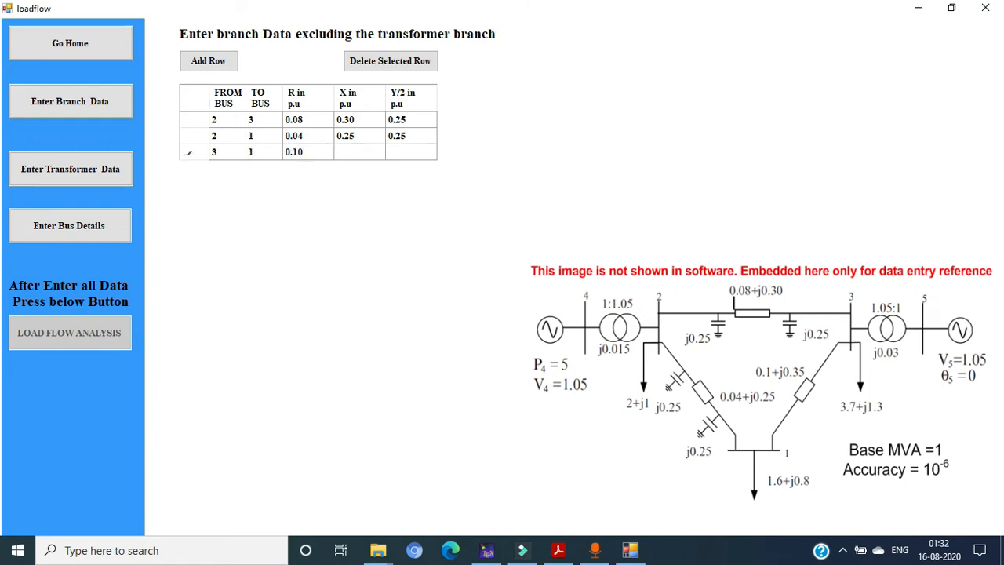
{"action": "left_click", "coordinate": [352, 154]}
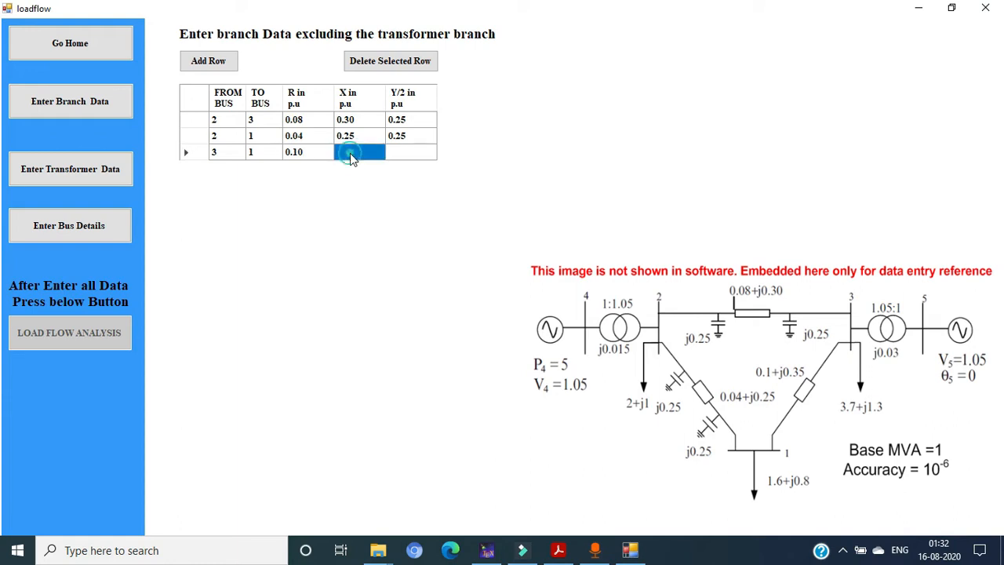
{"action": "type", "text": "0.35"}
{"action": "left_click", "coordinate": [403, 157]}
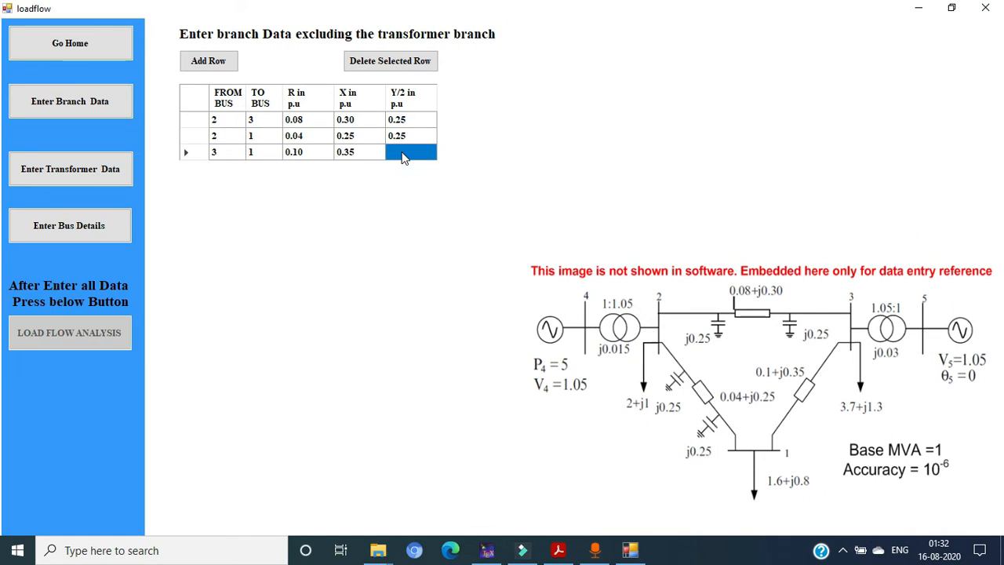
{"action": "type", "text": "0"}
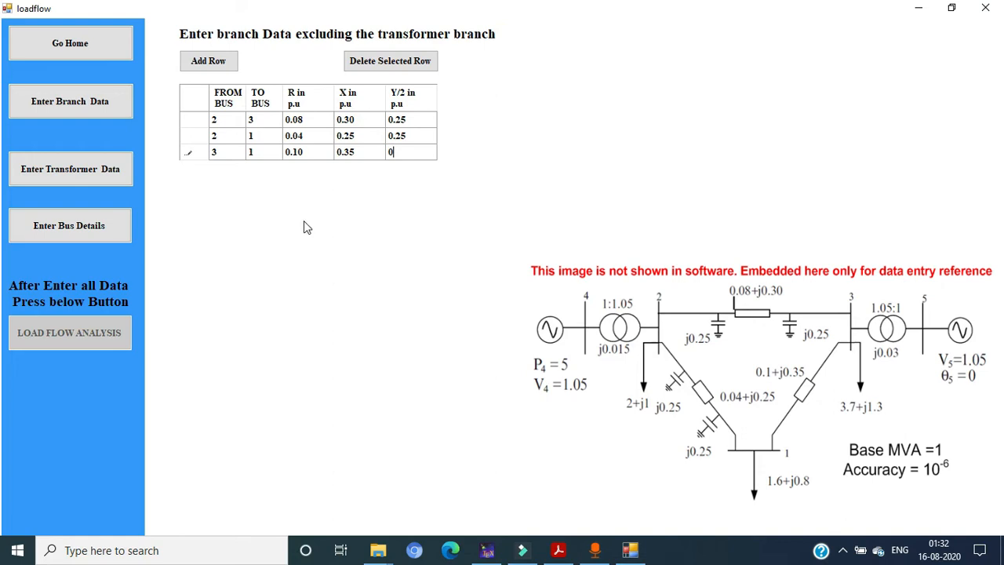
Begin the transformer data with a new row whose ith bus is 4 and jth bus is 2
{"action": "left_click", "coordinate": [72, 174]}
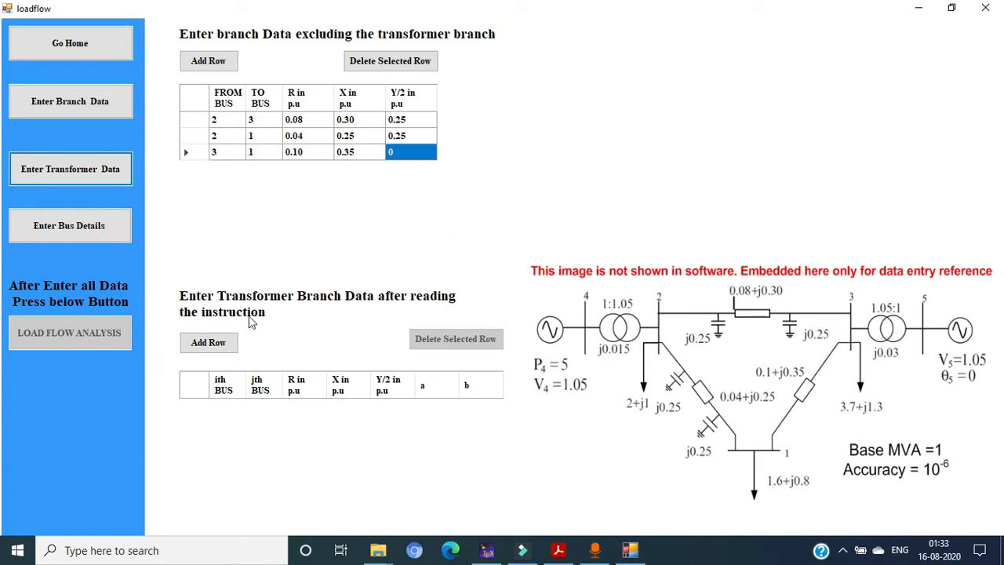
{"action": "left_click", "coordinate": [202, 342]}
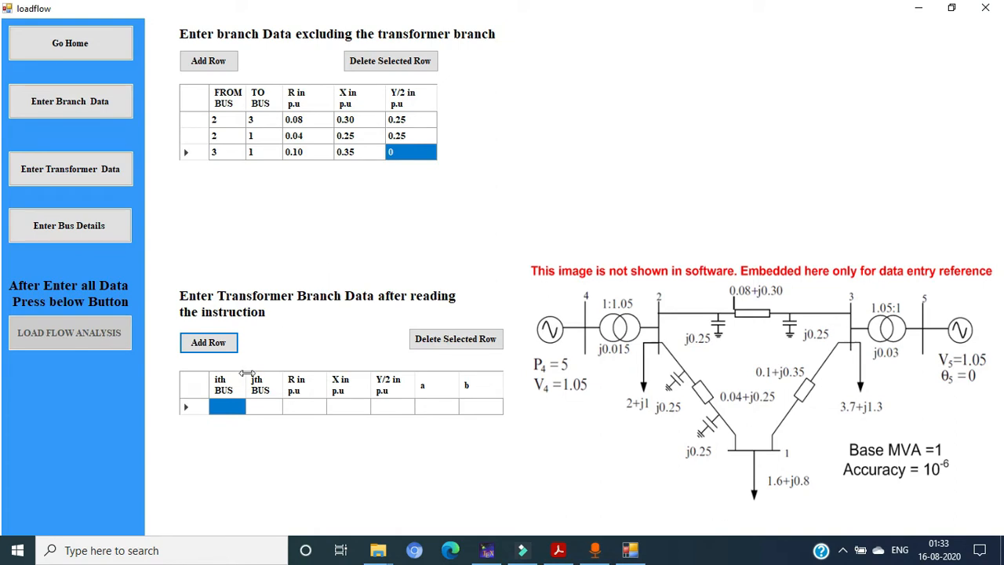
{"action": "left_click", "coordinate": [226, 406]}
{"action": "type", "text": "4"}
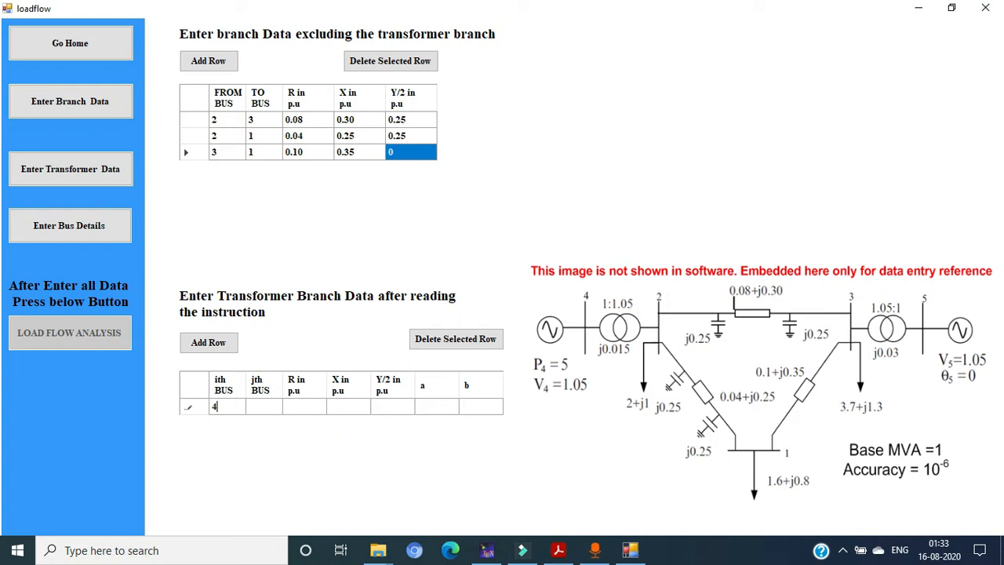
{"action": "left_click", "coordinate": [269, 409]}
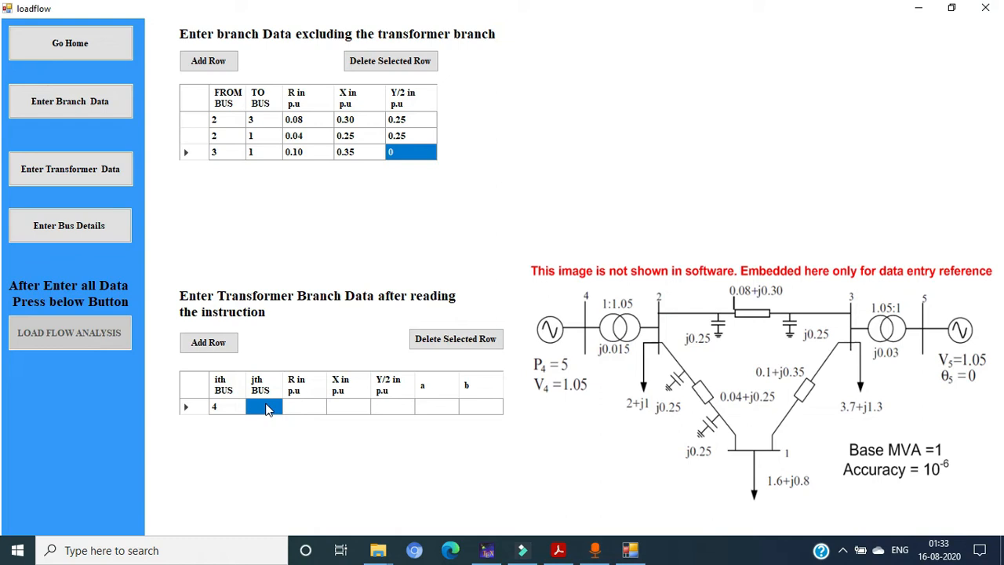
{"action": "type", "text": "2"}
Set the bus 4–2 transformer's R to 0, X to 0.015, Y/2 to 0, a to 1.05 and b to 0
{"action": "left_click", "coordinate": [306, 410]}
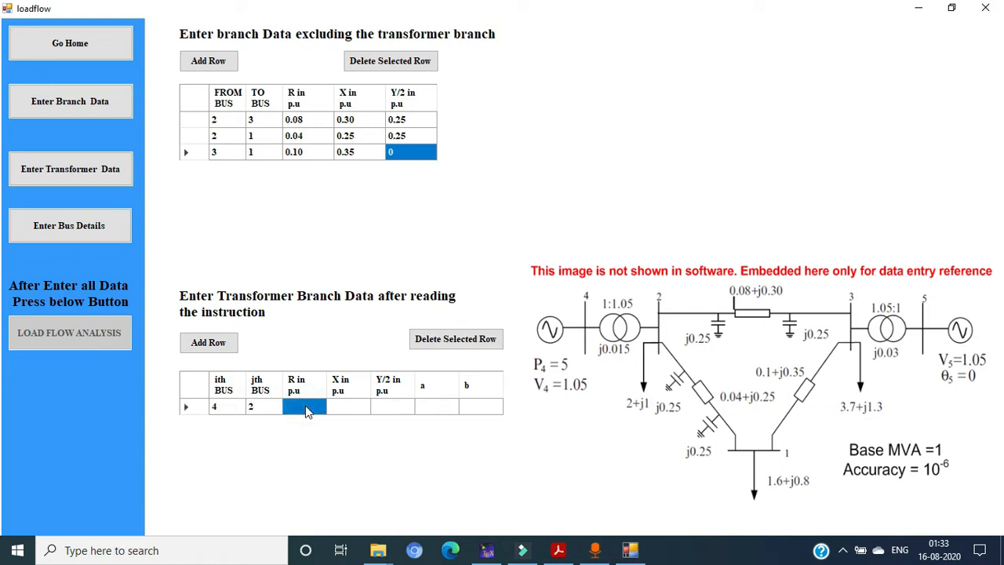
{"action": "type", "text": "0"}
{"action": "left_click", "coordinate": [349, 410]}
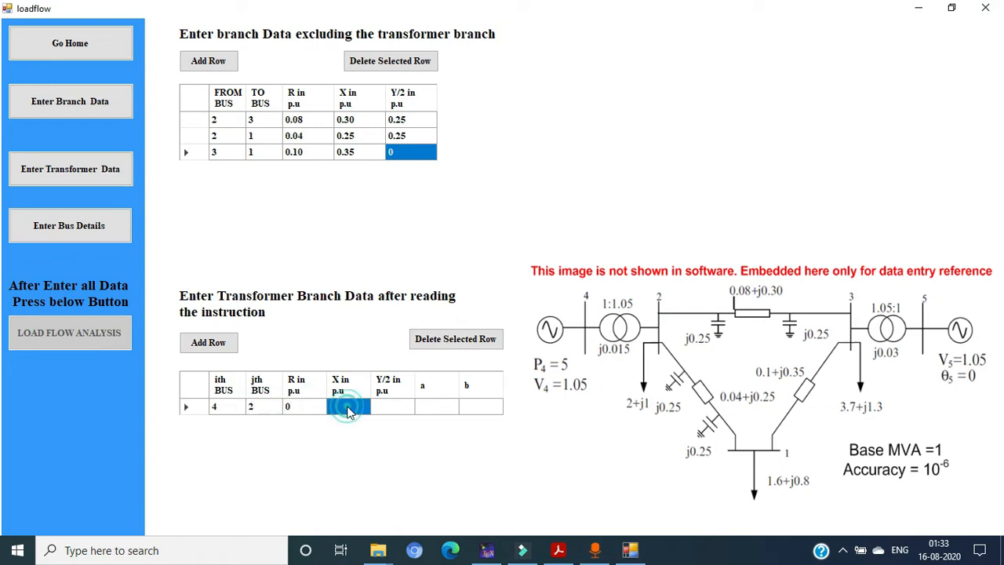
{"action": "type", "text": "0.015"}
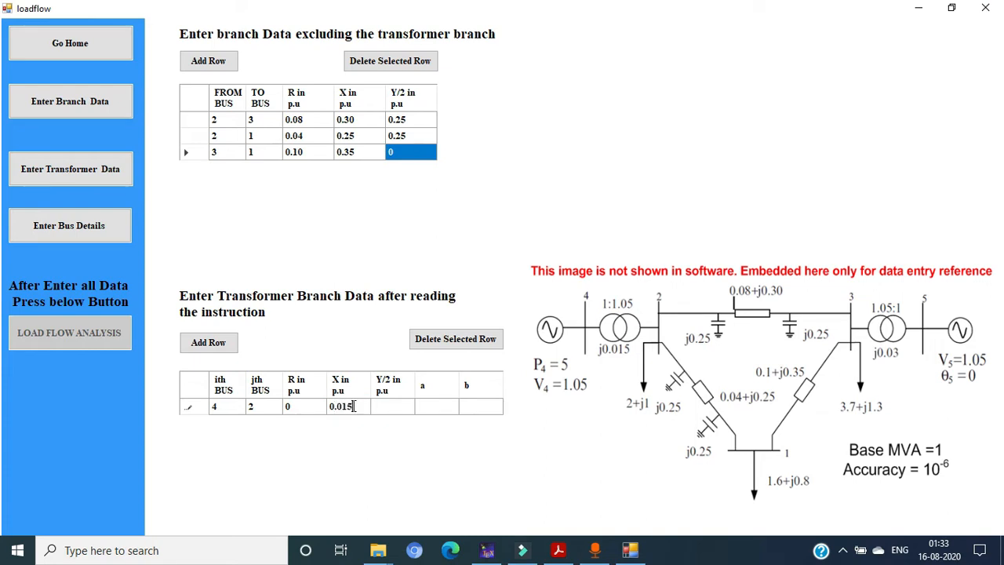
{"action": "left_click", "coordinate": [386, 407]}
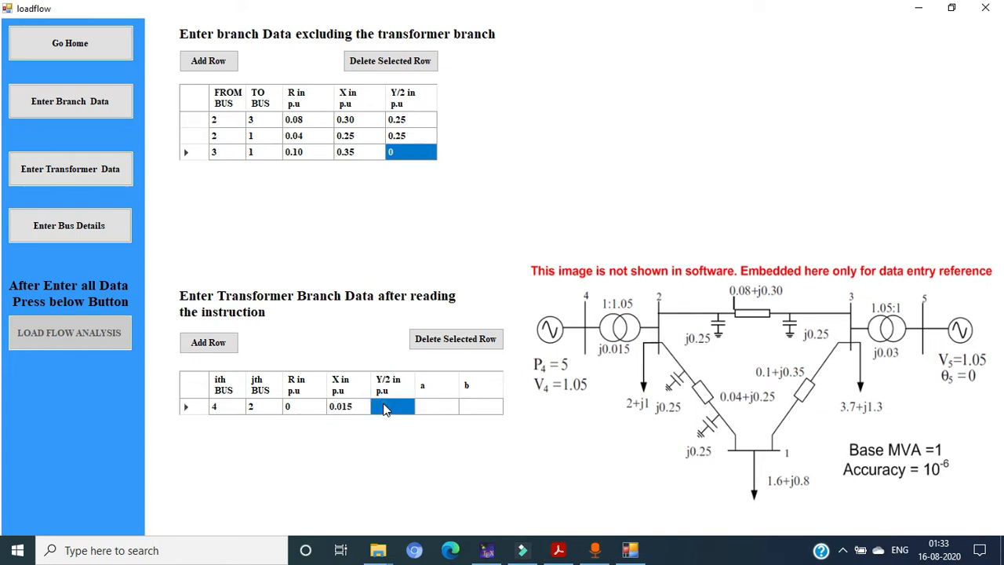
{"action": "type", "text": "0"}
{"action": "left_click", "coordinate": [427, 406]}
{"action": "type", "text": "1"}
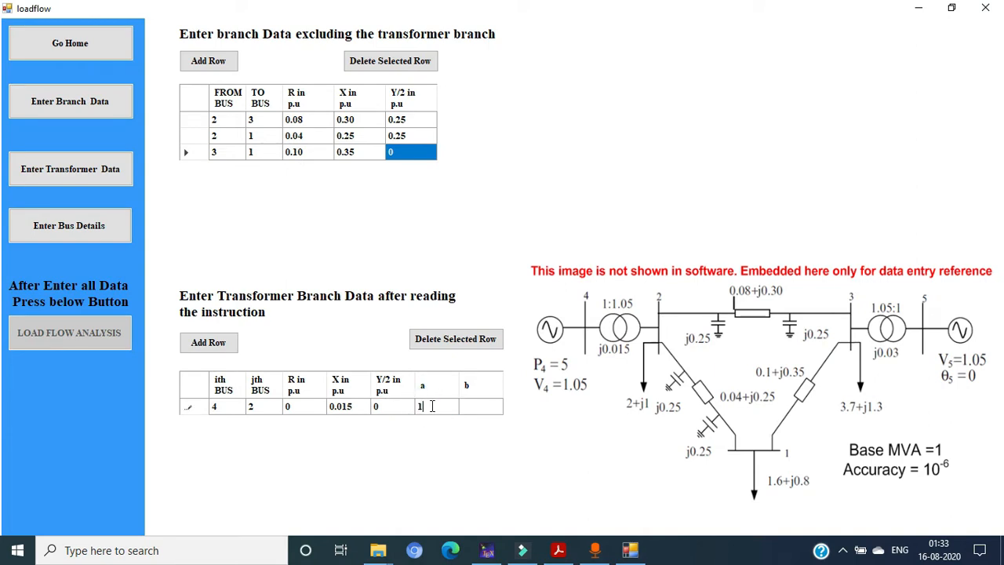
{"action": "type", "text": ".05"}
{"action": "left_click", "coordinate": [470, 411]}
{"action": "type", "text": "0"}
Add a second transformer row with ith bus 5 and jth bus 3
{"action": "left_click", "coordinate": [218, 350]}
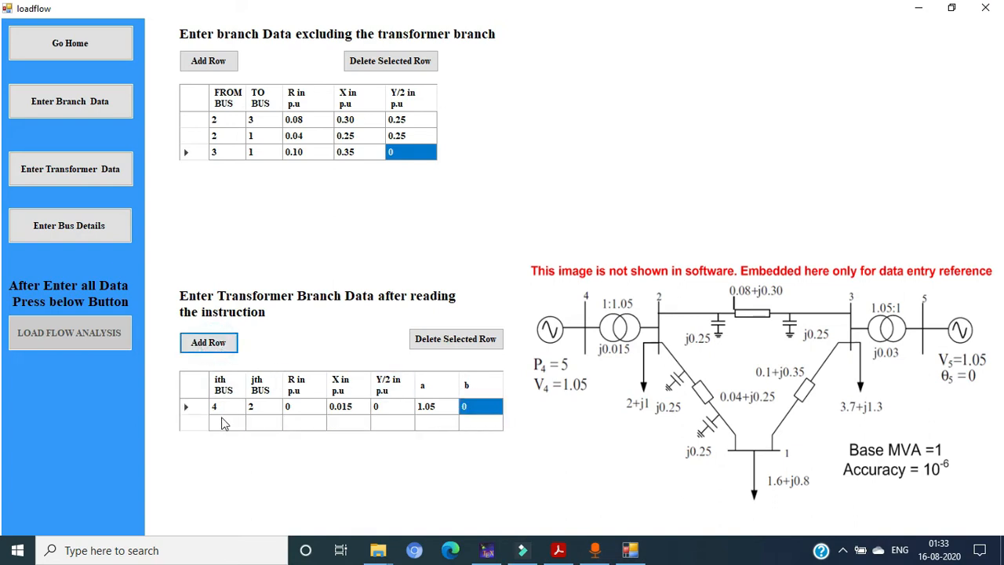
{"action": "left_click", "coordinate": [226, 425]}
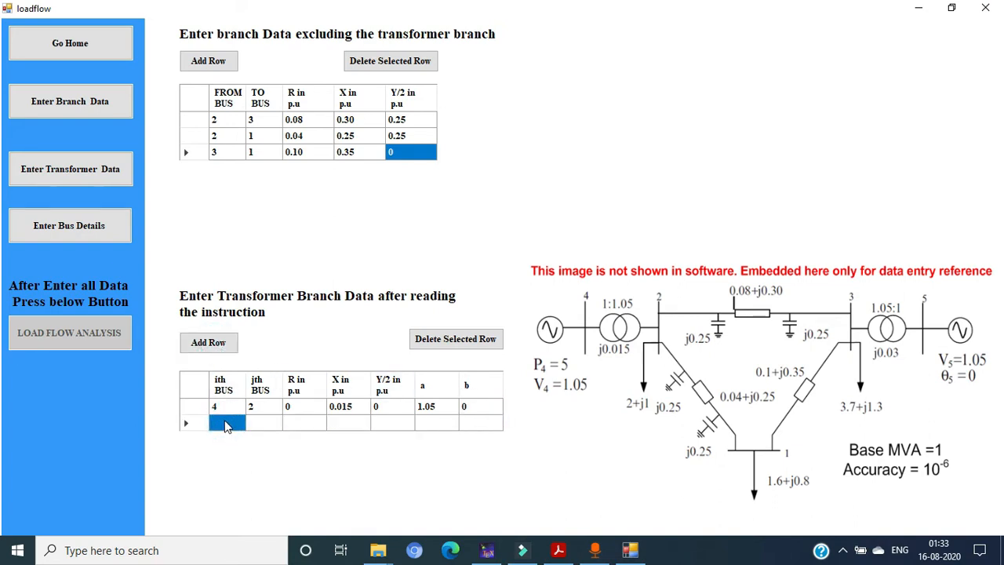
{"action": "type", "text": "5"}
{"action": "left_click", "coordinate": [263, 424]}
{"action": "type", "text": "3"}
Set the bus 5–3 transformer's R to 0, X to 0.03, Y/2 to 0, a to 1.05 and b to 0
{"action": "left_click", "coordinate": [297, 424]}
{"action": "type", "text": "0"}
{"action": "left_click", "coordinate": [345, 425]}
{"action": "type", "text": "0.03"}
{"action": "left_click", "coordinate": [390, 425]}
{"action": "type", "text": "0"}
{"action": "left_click", "coordinate": [433, 426]}
{"action": "type", "text": "1.05"}
{"action": "left_click", "coordinate": [466, 424]}
{"action": "type", "text": "0"}
Bring up the bus details and set bus 1's load to P 1.6 and Q 0.8 p.u
{"action": "left_click", "coordinate": [50, 230]}
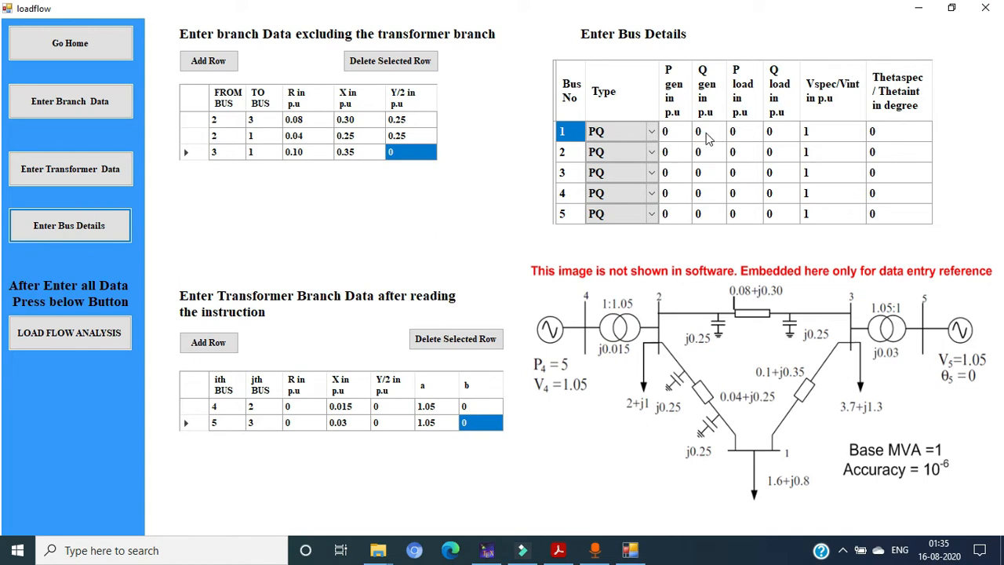
{"action": "left_click", "coordinate": [743, 131]}
{"action": "type", "text": "1.6"}
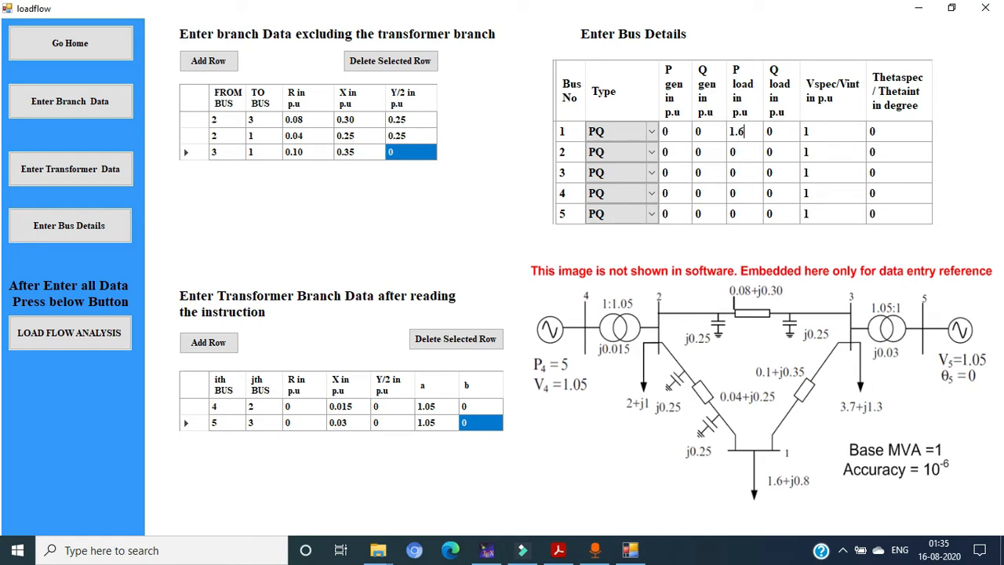
{"action": "left_click", "coordinate": [777, 132]}
{"action": "type", "text": "0.8"}
Set the load of bus 2 to P 2 and Q 1 p.u., and of bus 3 to P 3.7 and Q 1.3 p.u
{"action": "left_click", "coordinate": [741, 152]}
{"action": "type", "text": "2"}
{"action": "left_click", "coordinate": [771, 152]}
{"action": "type", "text": "1"}
{"action": "left_click", "coordinate": [736, 178]}
{"action": "type", "text": "3.7"}
{"action": "left_click", "coordinate": [770, 173]}
{"action": "type", "text": "1.3"}
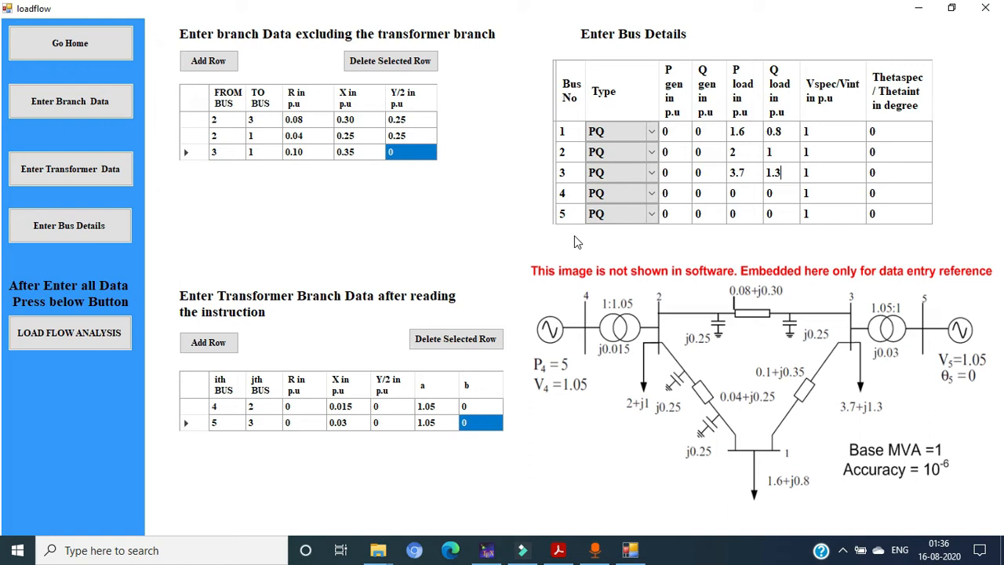
Make bus 4 a PV bus with P generation 5 p.u., specified voltage 1.05 p.u. and angle 0
{"action": "left_click", "coordinate": [669, 193]}
{"action": "type", "text": "5"}
{"action": "left_click", "coordinate": [770, 196]}
{"action": "left_click", "coordinate": [806, 194]}
{"action": "type", "text": "1.05"}
{"action": "left_click", "coordinate": [879, 193]}
{"action": "left_click", "coordinate": [624, 193]}
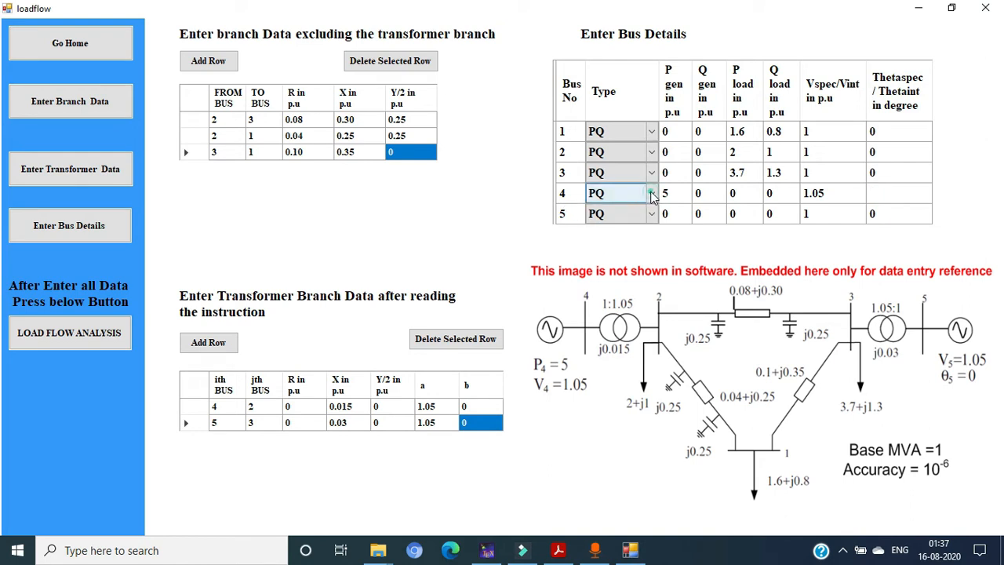
{"action": "left_click", "coordinate": [652, 194]}
{"action": "left_click", "coordinate": [600, 239]}
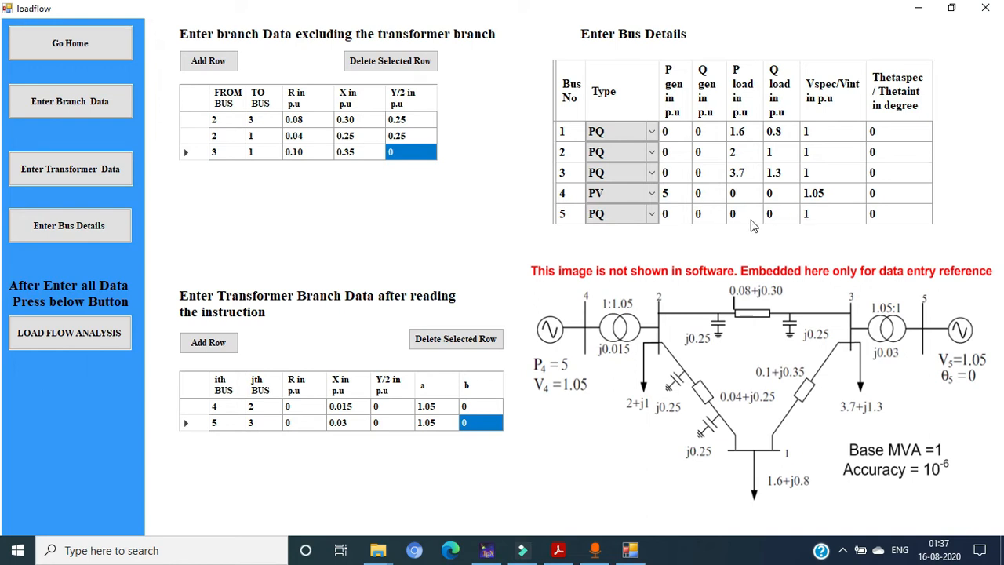
Set bus 5's specified voltage to 1.05 p.u. and its angle to 0 degrees
{"action": "left_click", "coordinate": [812, 218]}
{"action": "type", "text": "1.05"}
{"action": "left_click", "coordinate": [872, 214]}
{"action": "type", "text": "0"}
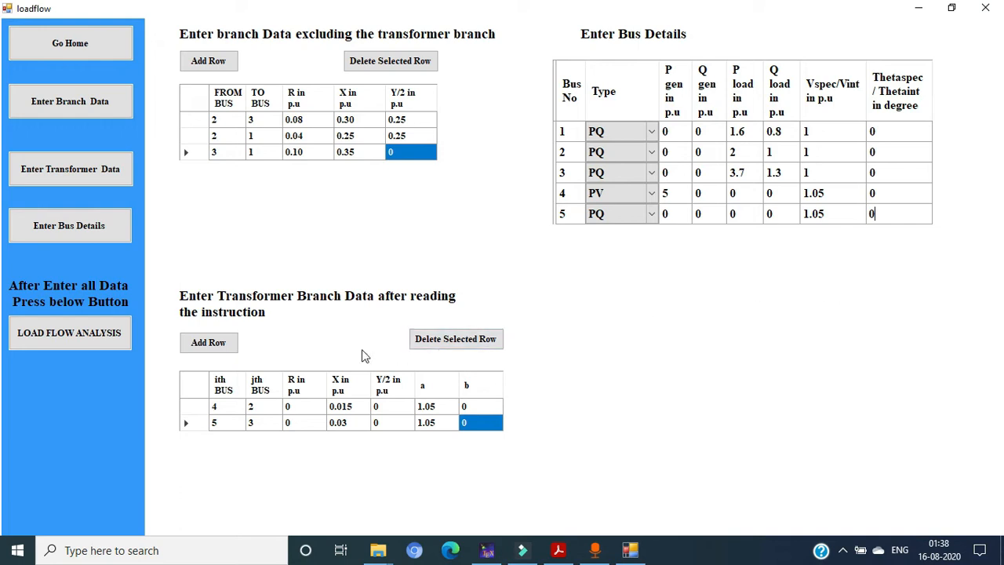
Try a Gauss-Seidel load flow analysis with the accuracy set to 0.000001
{"action": "left_click", "coordinate": [67, 336]}
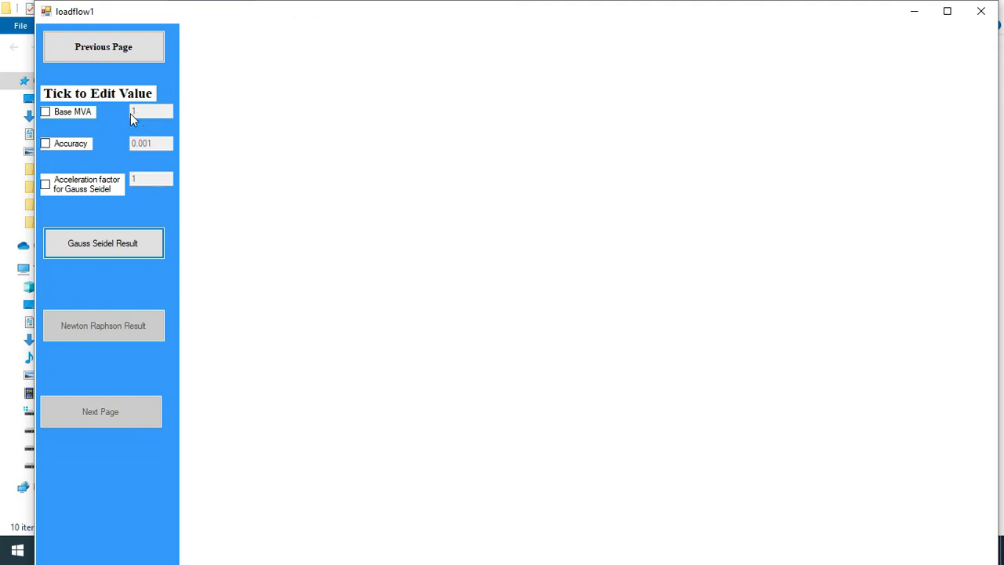
{"action": "left_click", "coordinate": [48, 145]}
{"action": "left_click", "coordinate": [145, 144]}
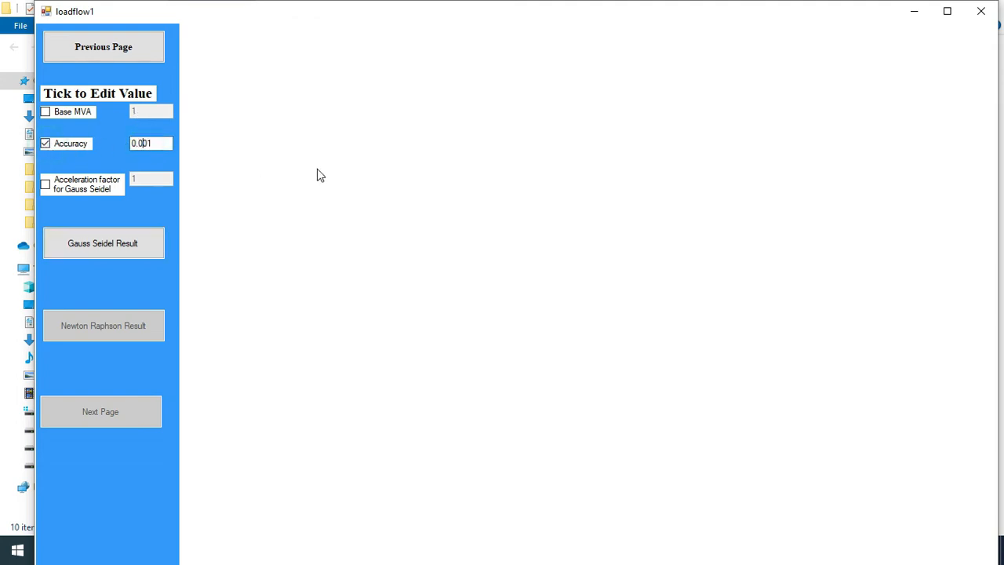
{"action": "type", "text": "000"}
{"action": "left_click", "coordinate": [122, 249]}
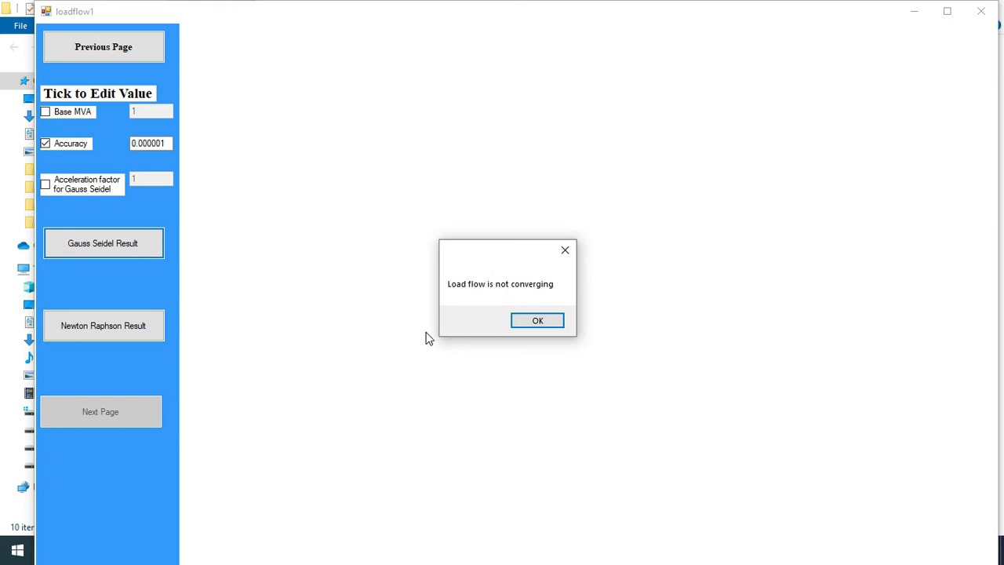
{"action": "left_click", "coordinate": [540, 321]}
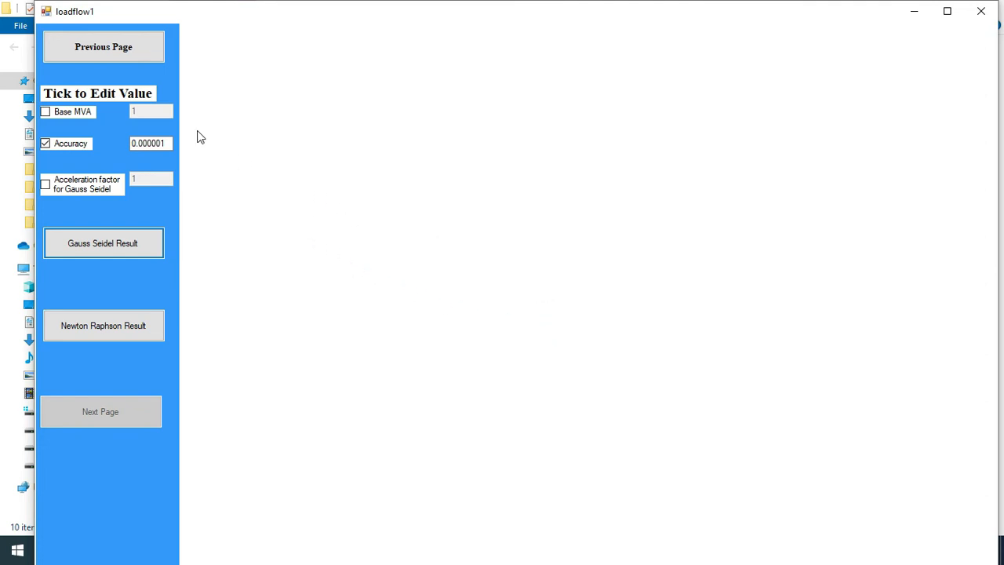
Return to the system data page and change the type of bus 5 to SLACK
{"action": "left_click", "coordinate": [127, 49]}
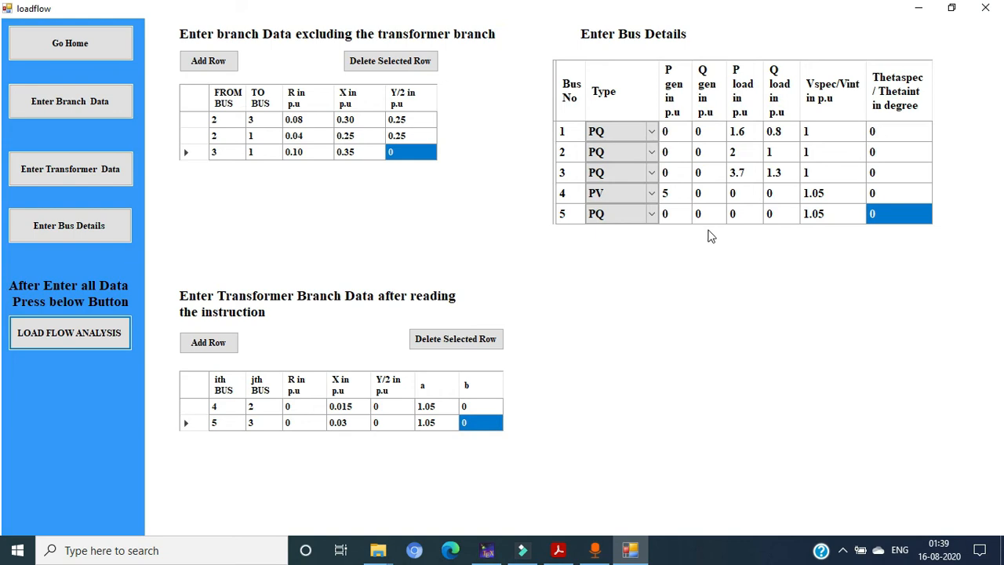
{"action": "left_click", "coordinate": [652, 213]}
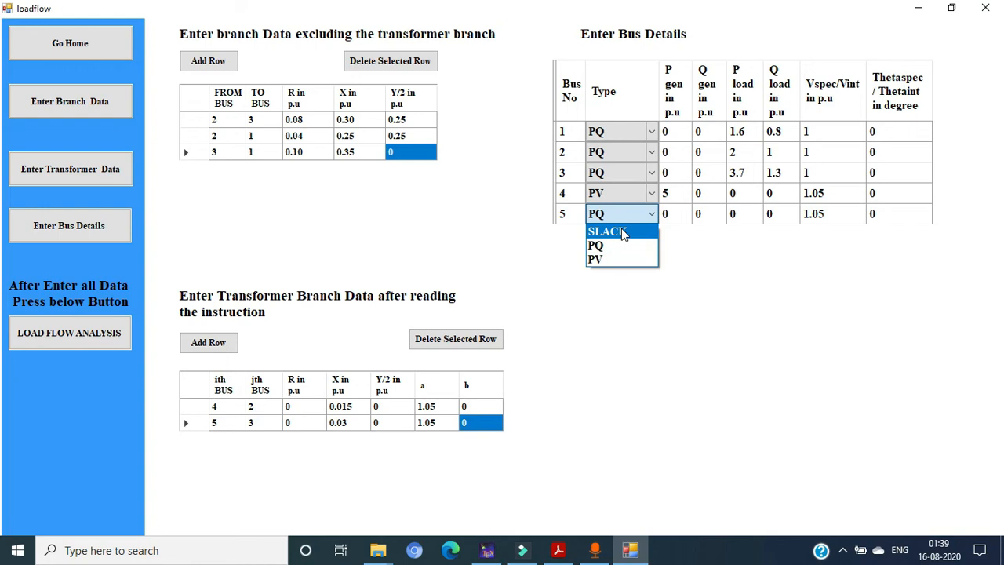
{"action": "left_click", "coordinate": [623, 233]}
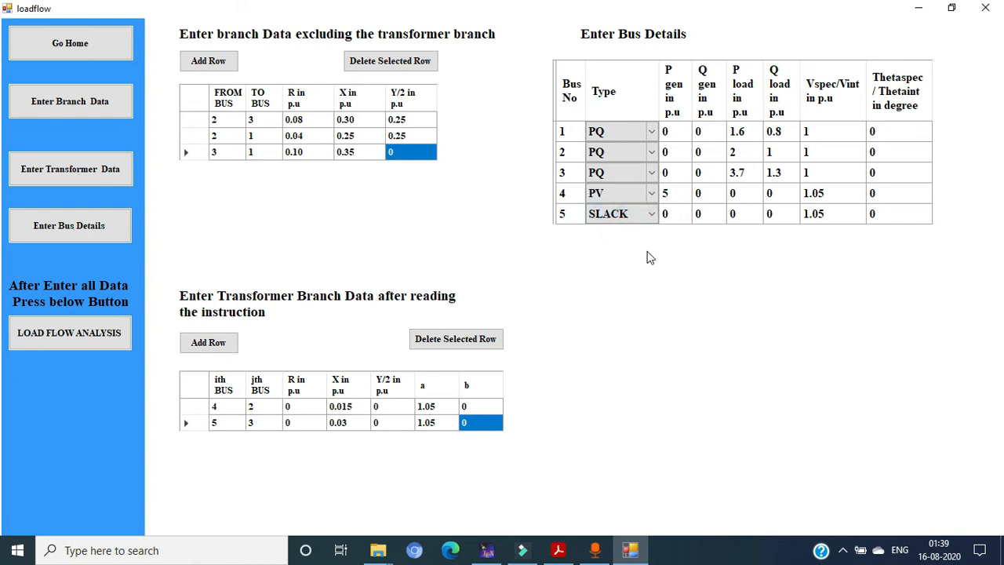
Start the load flow analysis with an accuracy of 0.000001 and calculate the Gauss-Seidel result
{"action": "left_click", "coordinate": [63, 332]}
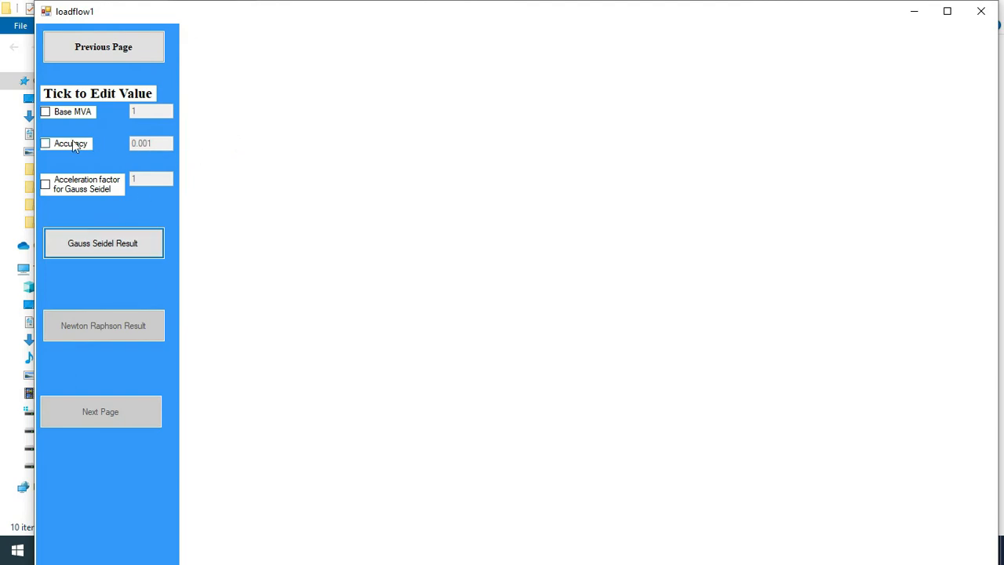
{"action": "left_click", "coordinate": [45, 143]}
{"action": "left_click", "coordinate": [149, 144]}
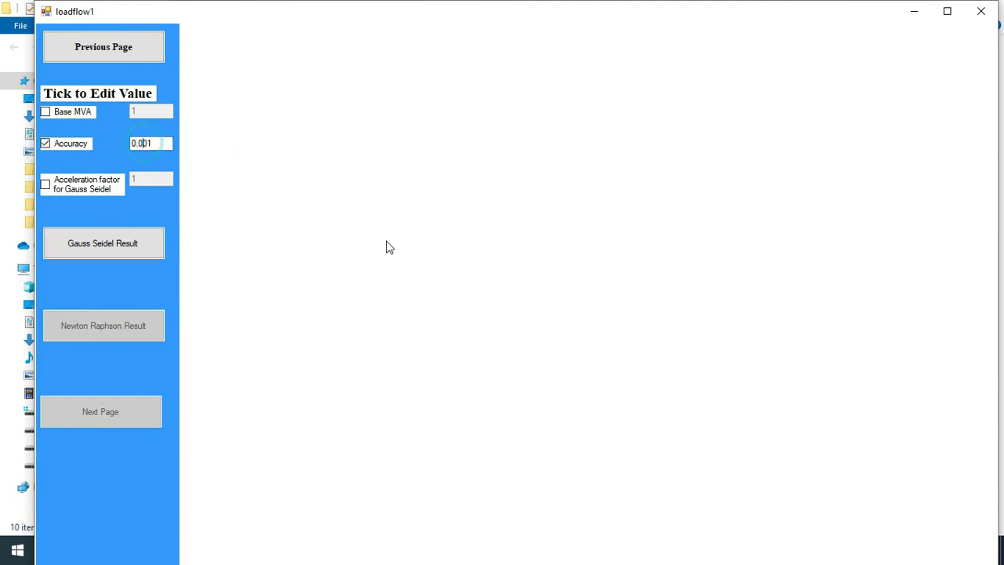
{"action": "type", "text": "000"}
{"action": "left_click", "coordinate": [114, 250]}
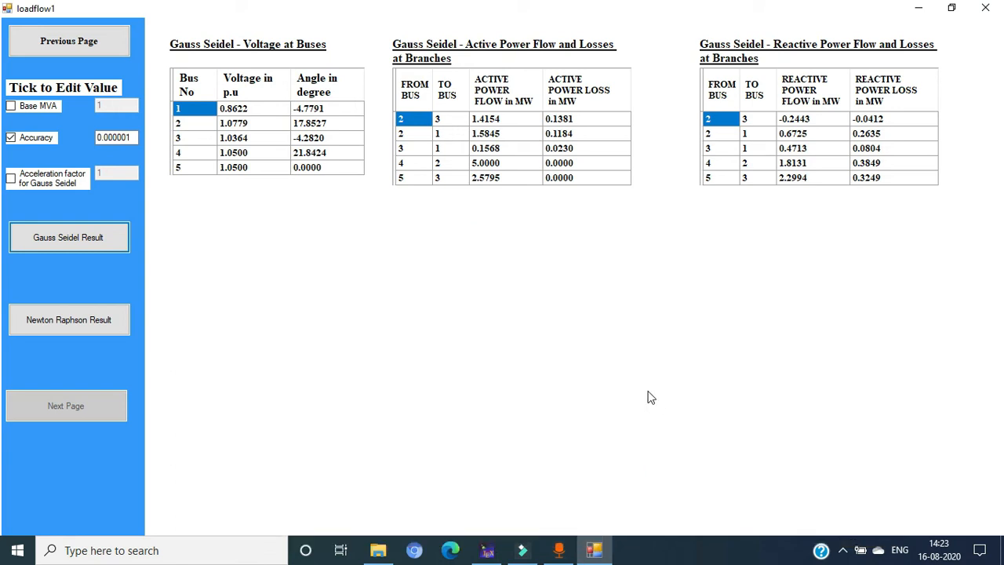
Calculate the Newton-Raphson result and, on the following page, the Fast Decoupled result
{"action": "left_click", "coordinate": [72, 323]}
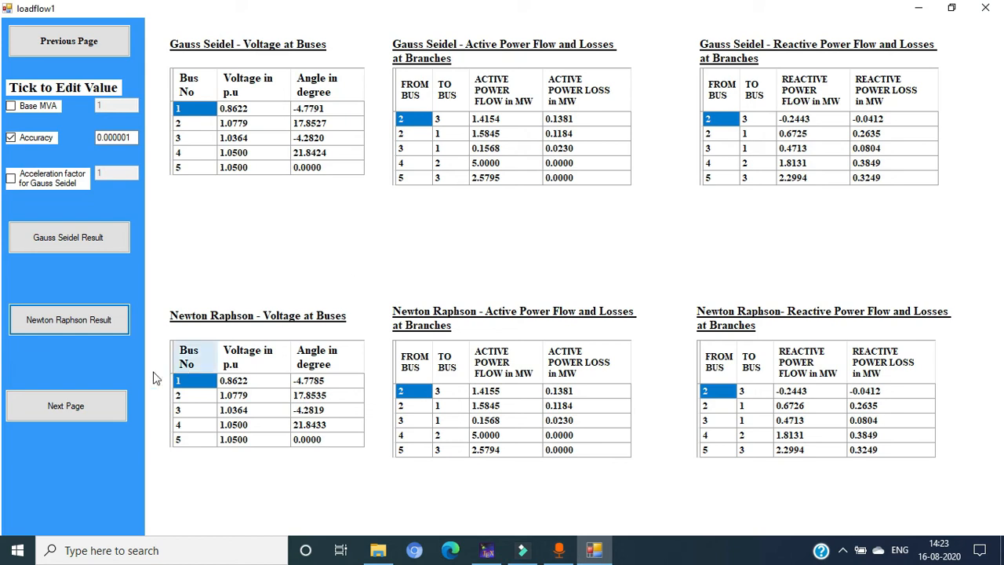
{"action": "left_click", "coordinate": [66, 413]}
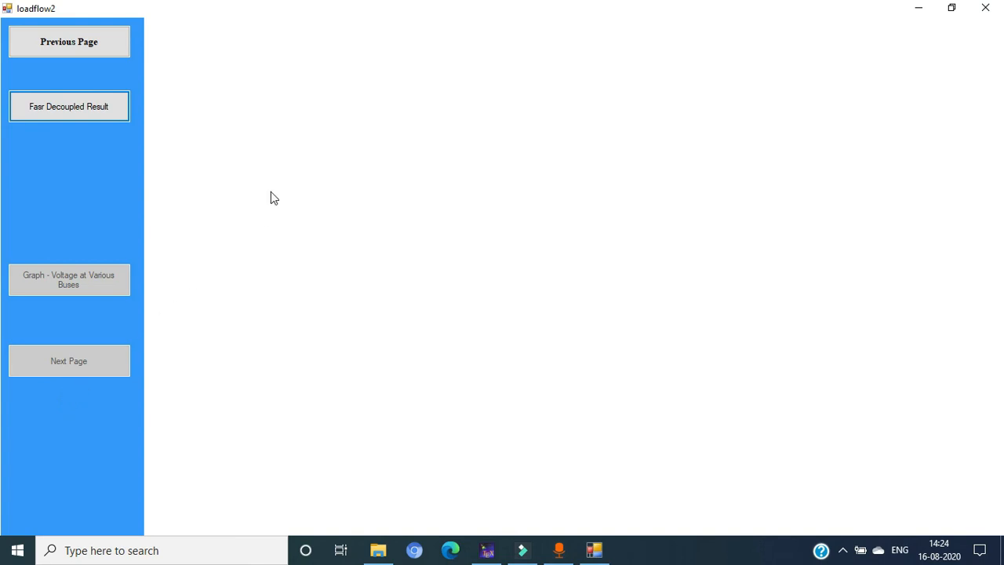
{"action": "left_click", "coordinate": [60, 112]}
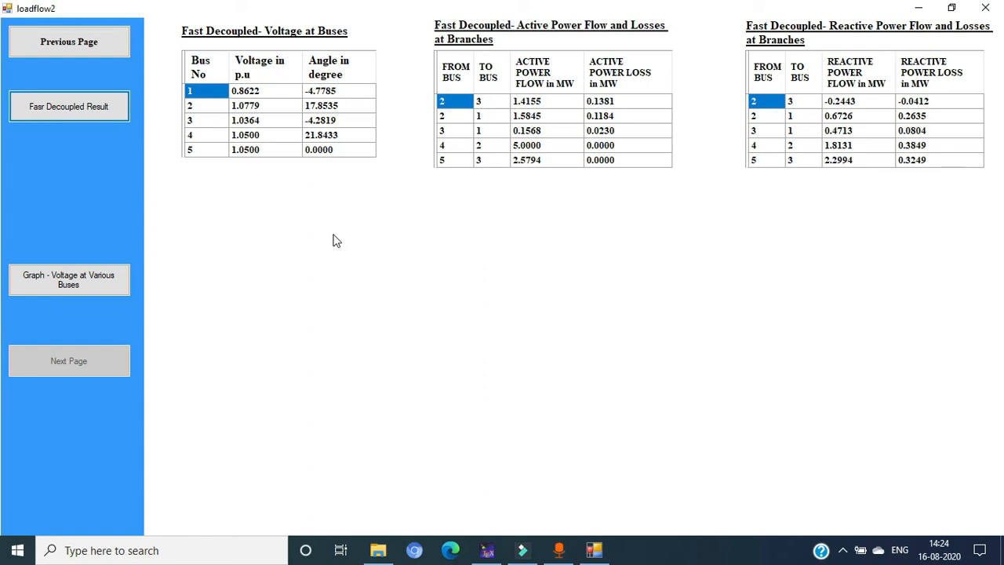
Plot the voltage at the various buses, and on the following page show the number of iterations for each method
{"action": "left_click", "coordinate": [79, 276]}
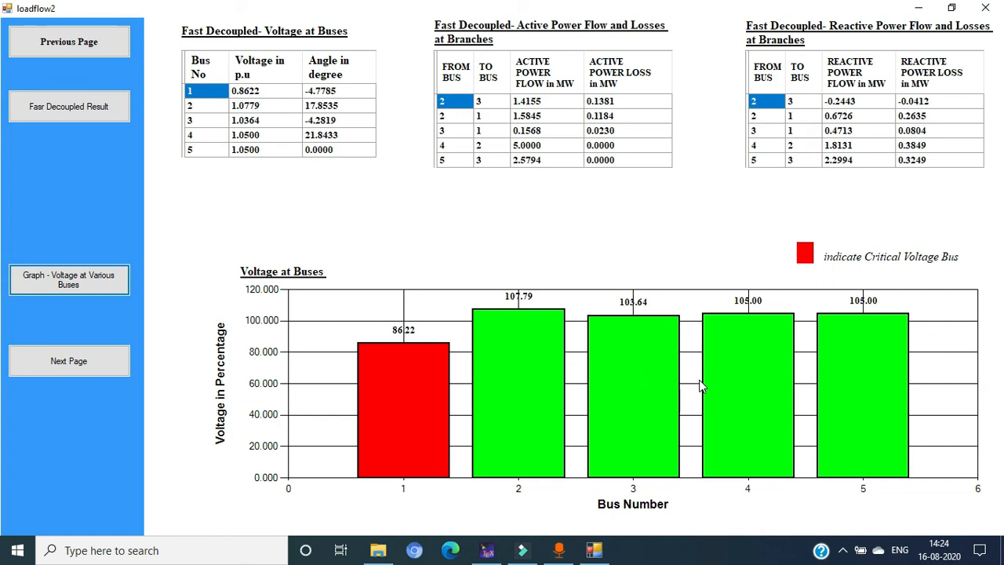
{"action": "left_click", "coordinate": [68, 361]}
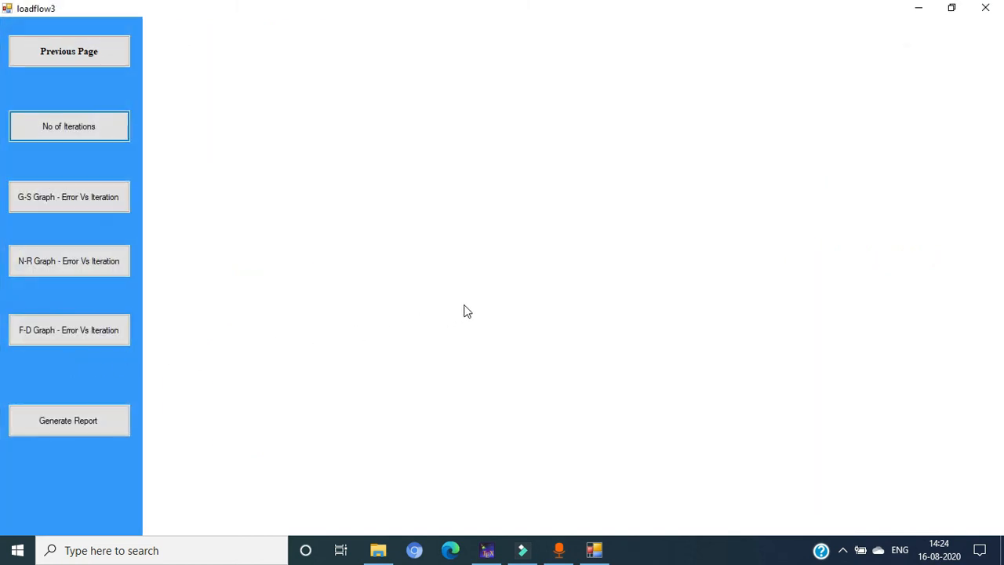
{"action": "left_click", "coordinate": [86, 129]}
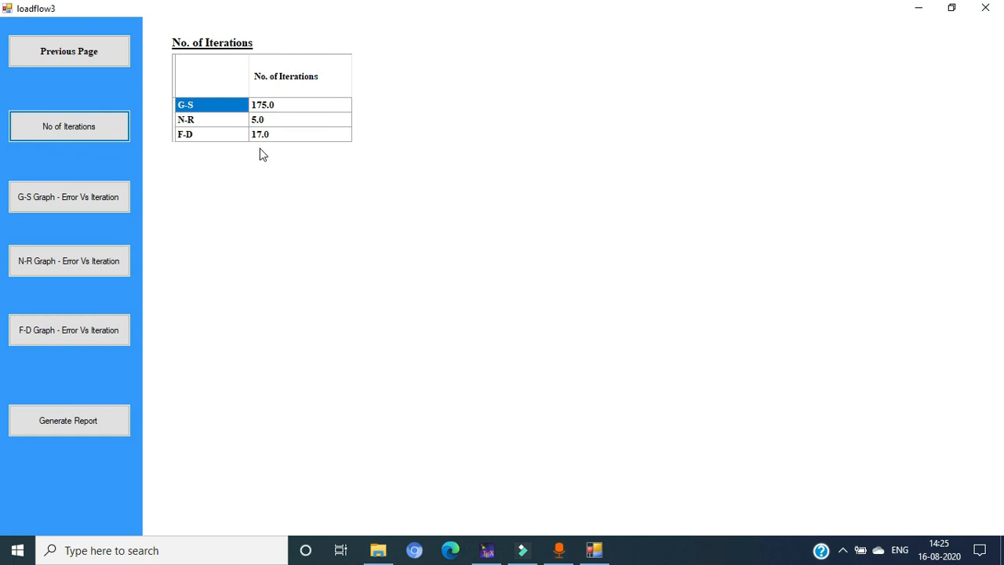
Plot the error versus iteration graphs for the G-S, N-R and F-D methods
{"action": "left_click", "coordinate": [82, 196]}
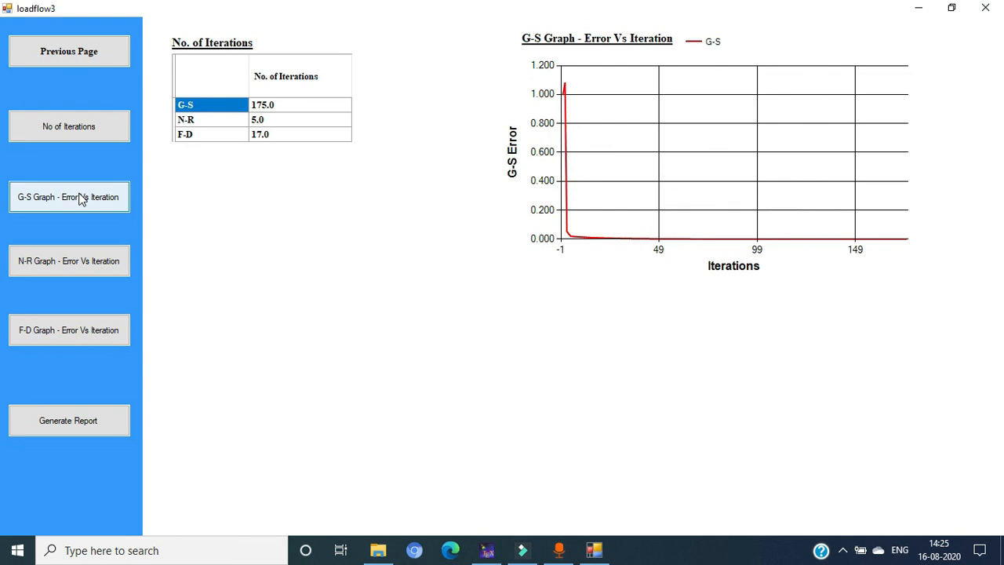
{"action": "left_click", "coordinate": [46, 263]}
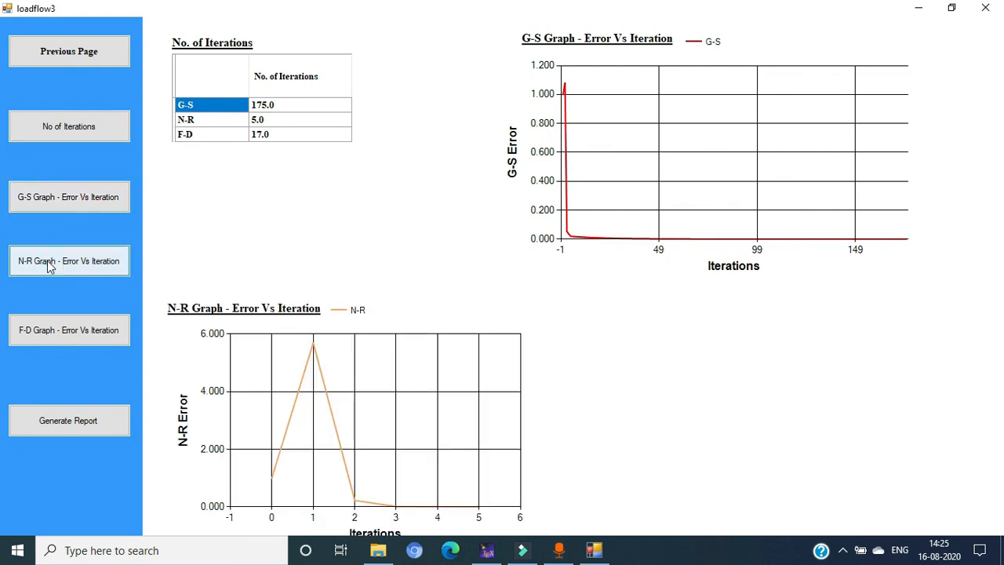
{"action": "left_click", "coordinate": [56, 333]}
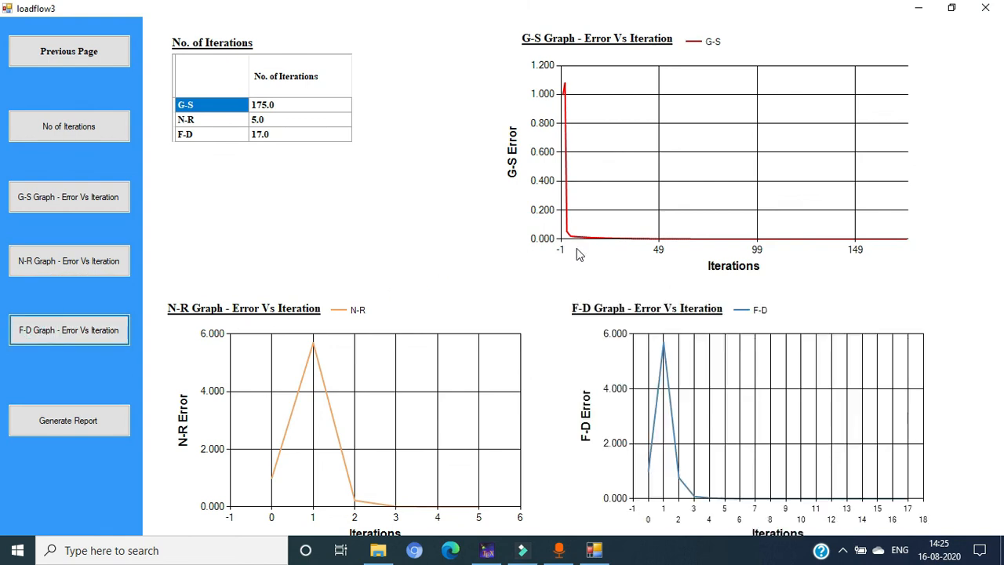
Examine the low-error part of the error versus iteration curves up close, restoring each graph to its full range
{"action": "scroll", "coordinate": [574, 239], "scroll_direction": "up", "scroll_amount": 1}
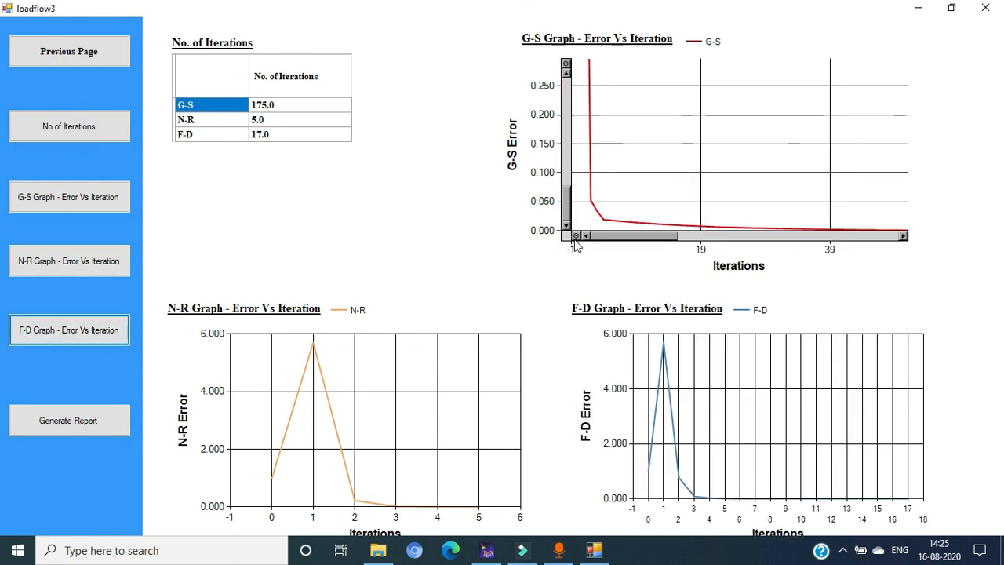
{"action": "scroll", "coordinate": [585, 247], "scroll_direction": "up", "scroll_amount": 1}
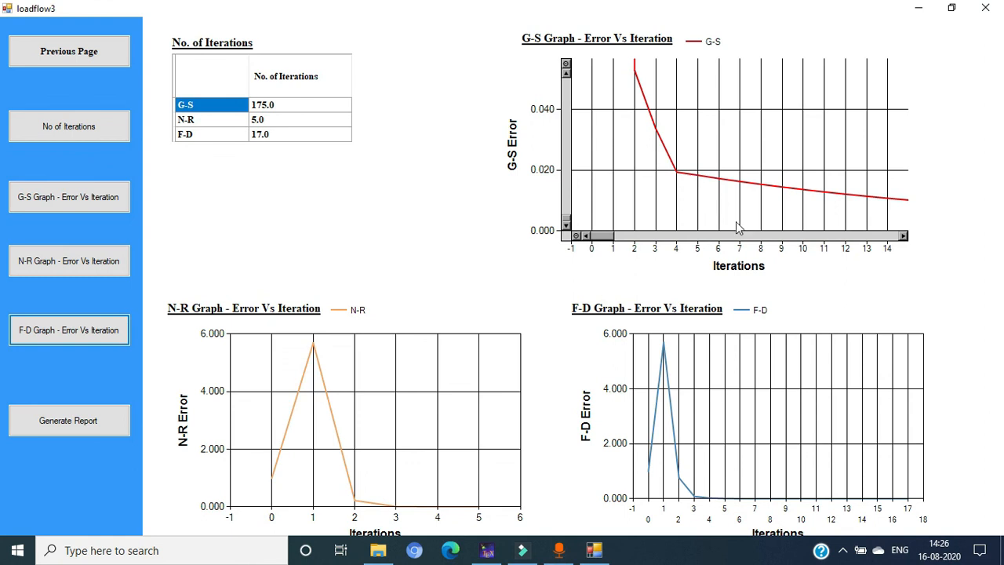
{"action": "scroll", "coordinate": [644, 232], "scroll_direction": "down", "scroll_amount": 2}
{"action": "scroll", "coordinate": [332, 496], "scroll_direction": "up", "scroll_amount": 2}
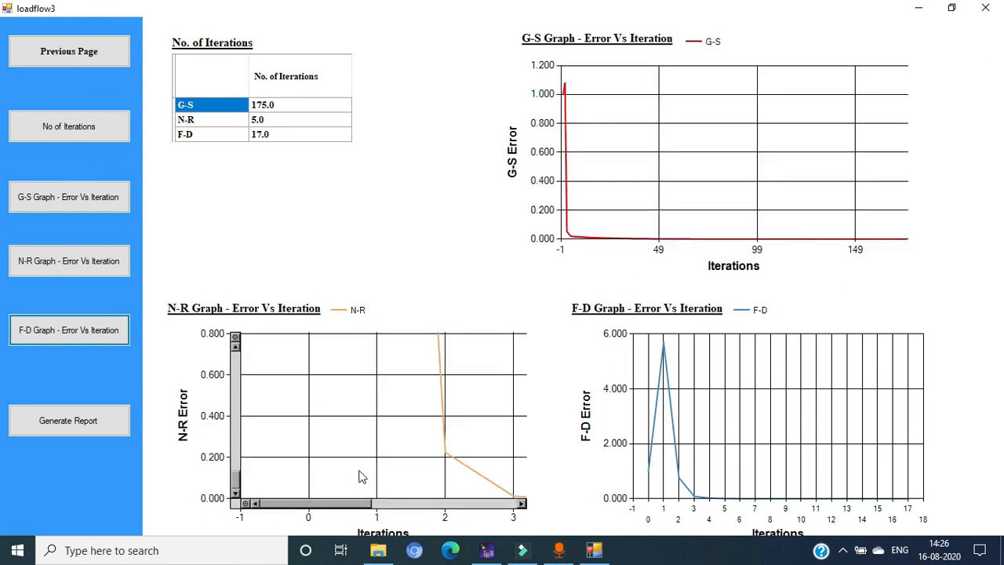
{"action": "scroll", "coordinate": [361, 477], "scroll_direction": "down", "scroll_amount": 2}
{"action": "scroll", "coordinate": [687, 506], "scroll_direction": "up", "scroll_amount": 1}
{"action": "scroll", "coordinate": [714, 482], "scroll_direction": "down", "scroll_amount": 1}
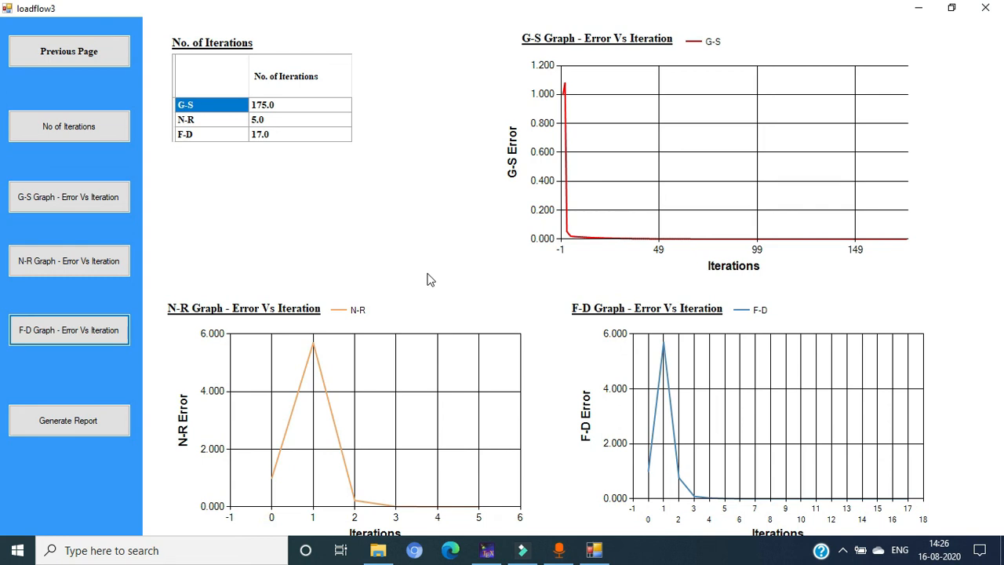
Generate the load flow report and open the resulting Loadflow PDF from the power system software folder in Adobe Acrobat Reader
{"action": "left_click", "coordinate": [73, 426]}
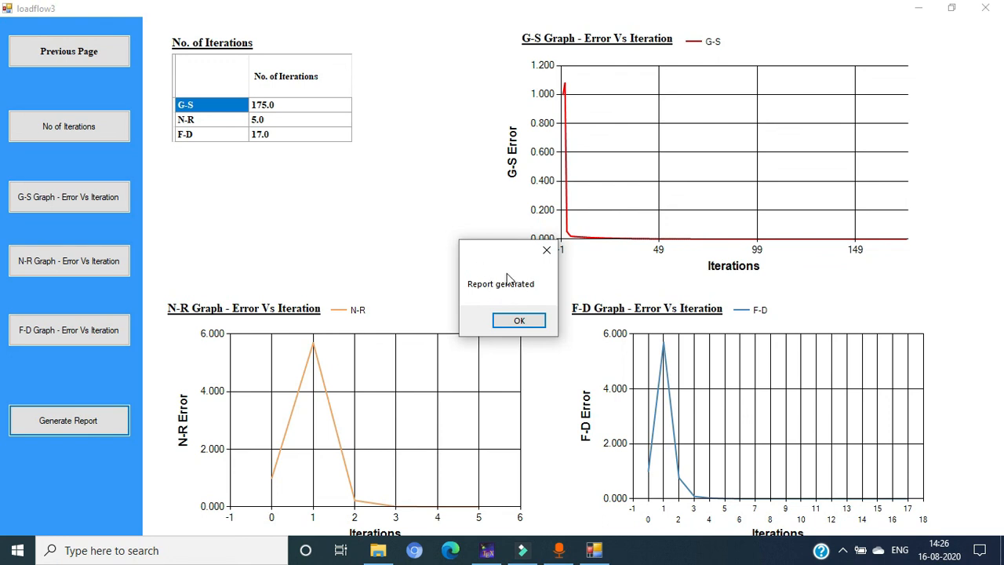
{"action": "left_click", "coordinate": [510, 321]}
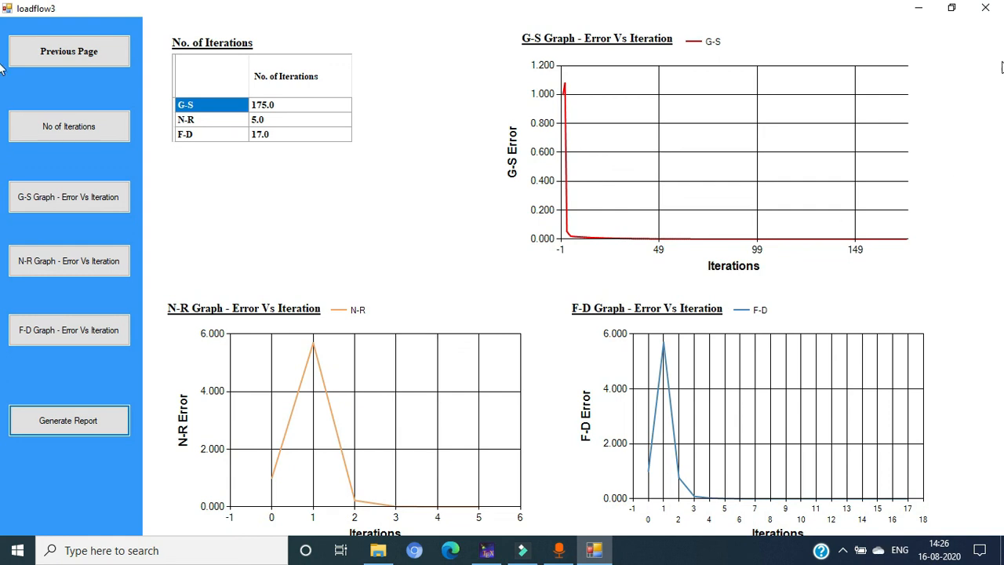
{"action": "left_click", "coordinate": [918, 9]}
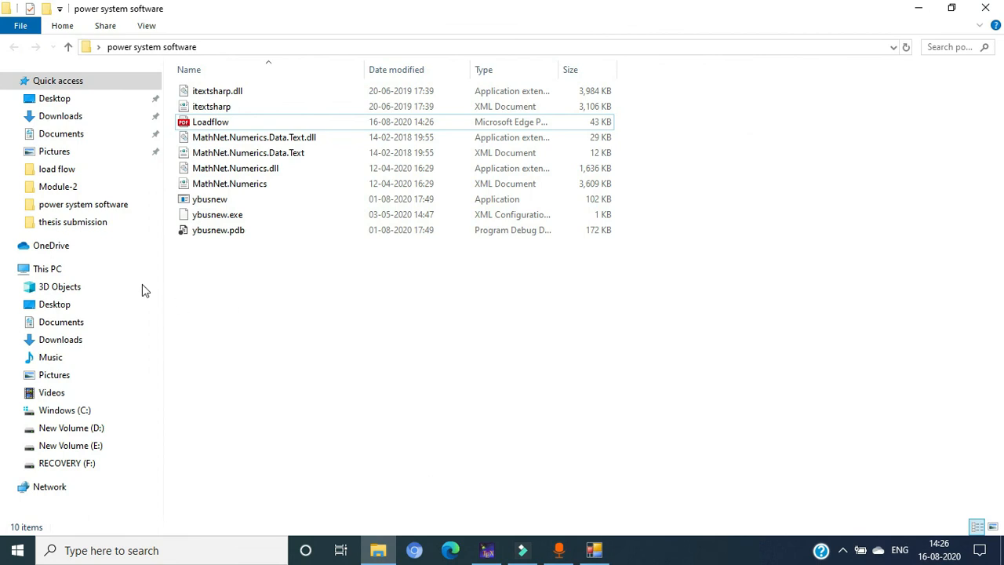
{"action": "left_click", "coordinate": [229, 125]}
{"action": "double_click", "coordinate": [230, 123]}
{"action": "right_click", "coordinate": [229, 122]}
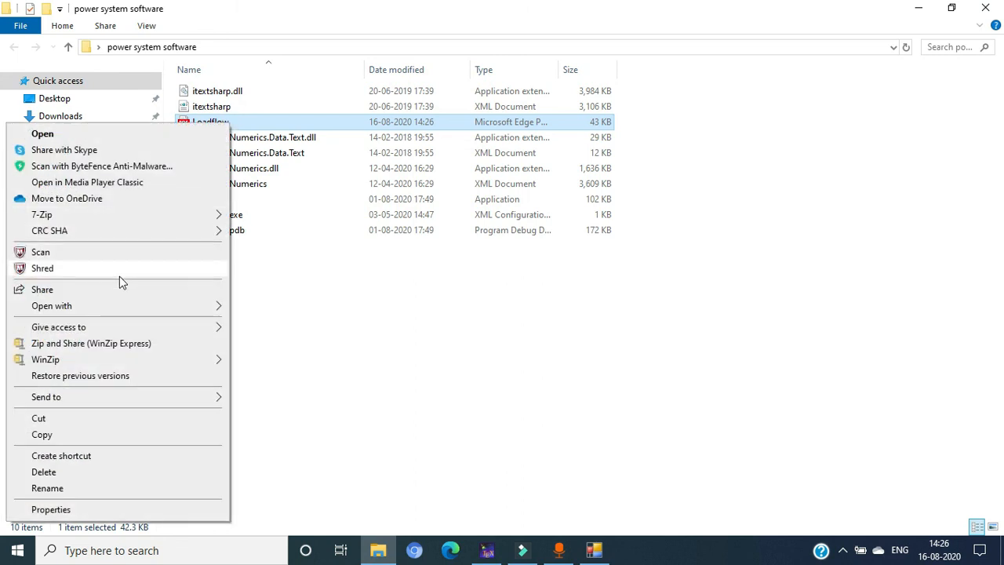
{"action": "mouse_move", "coordinate": [130, 308]}
{"action": "left_click", "coordinate": [284, 307]}
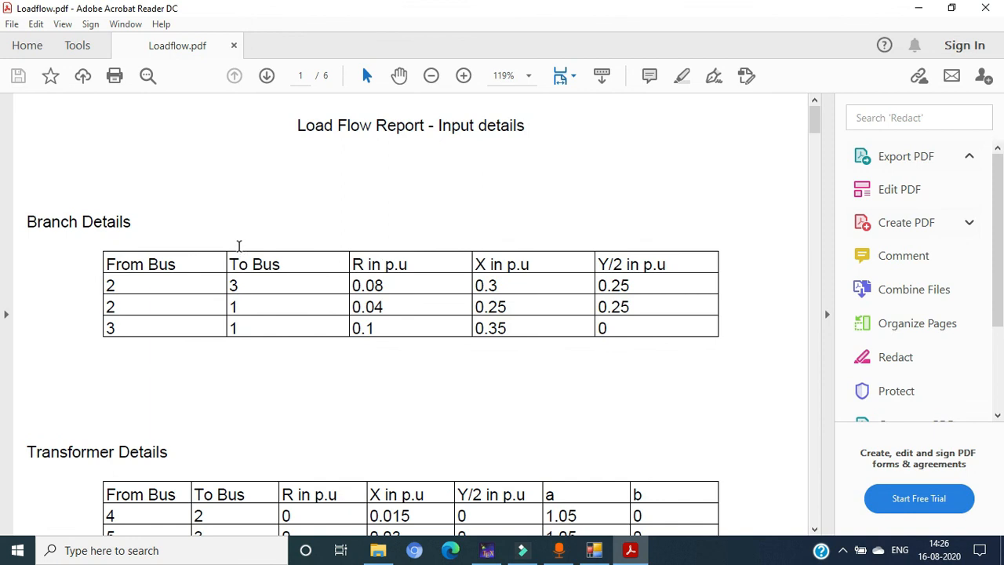
Review the report's input details and the bus voltage, branch power flow and loss tables for Gauss-Seidel, Newton-Raphson and Fast-Decoupled
{"action": "scroll", "coordinate": [240, 246], "scroll_direction": "down", "scroll_amount": 4}
{"action": "scroll", "coordinate": [238, 245], "scroll_direction": "down", "scroll_amount": 6}
{"action": "scroll", "coordinate": [243, 246], "scroll_direction": "down", "scroll_amount": 8}
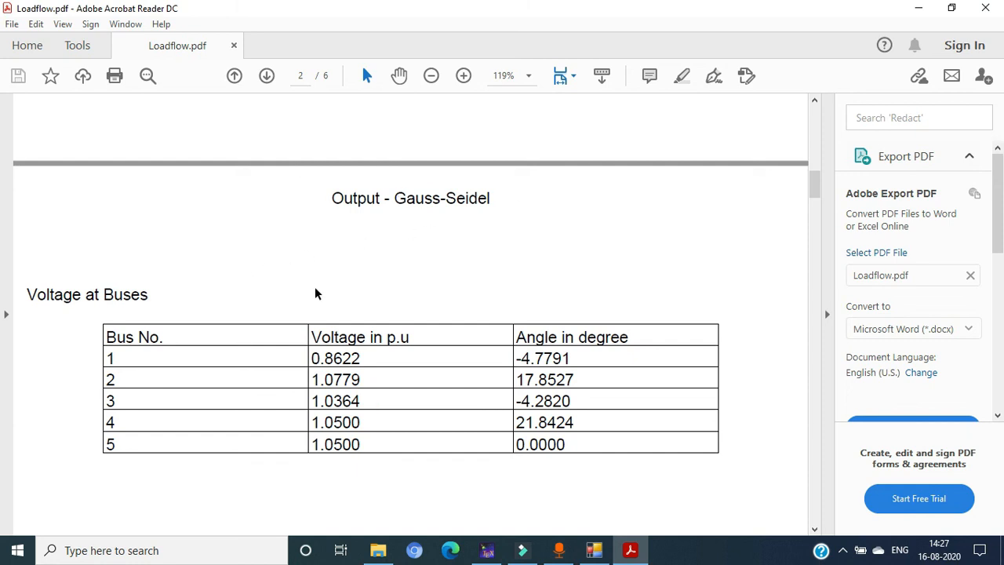
{"action": "scroll", "coordinate": [323, 282], "scroll_direction": "down", "scroll_amount": 3}
{"action": "scroll", "coordinate": [322, 286], "scroll_direction": "down", "scroll_amount": 15}
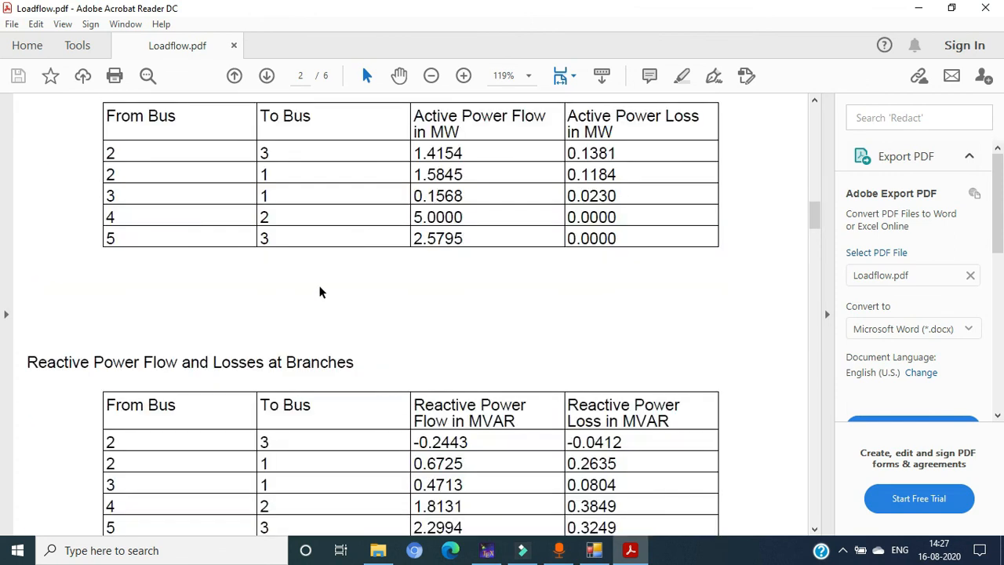
{"action": "scroll", "coordinate": [319, 291], "scroll_direction": "down", "scroll_amount": 10}
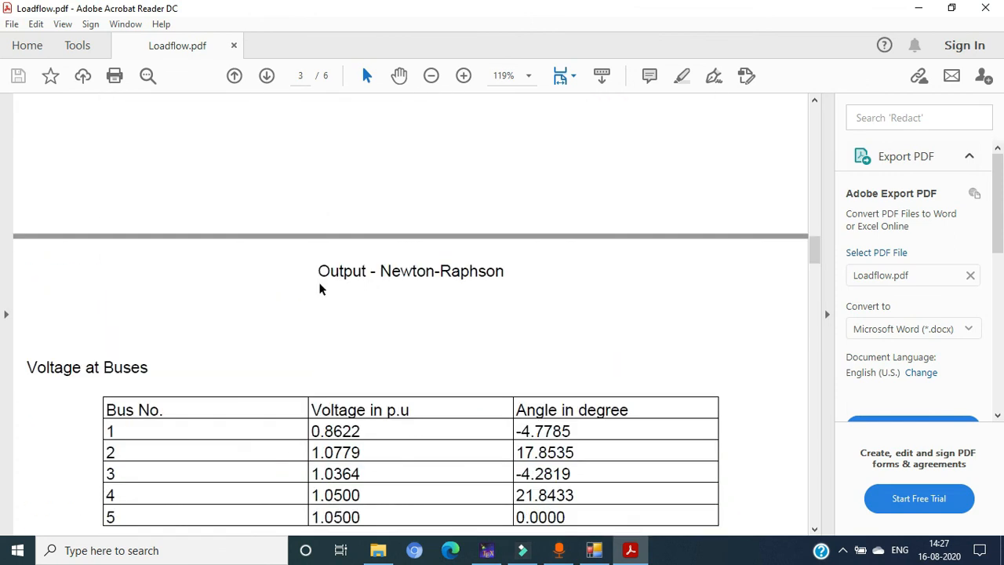
{"action": "scroll", "coordinate": [320, 287], "scroll_direction": "down", "scroll_amount": 2}
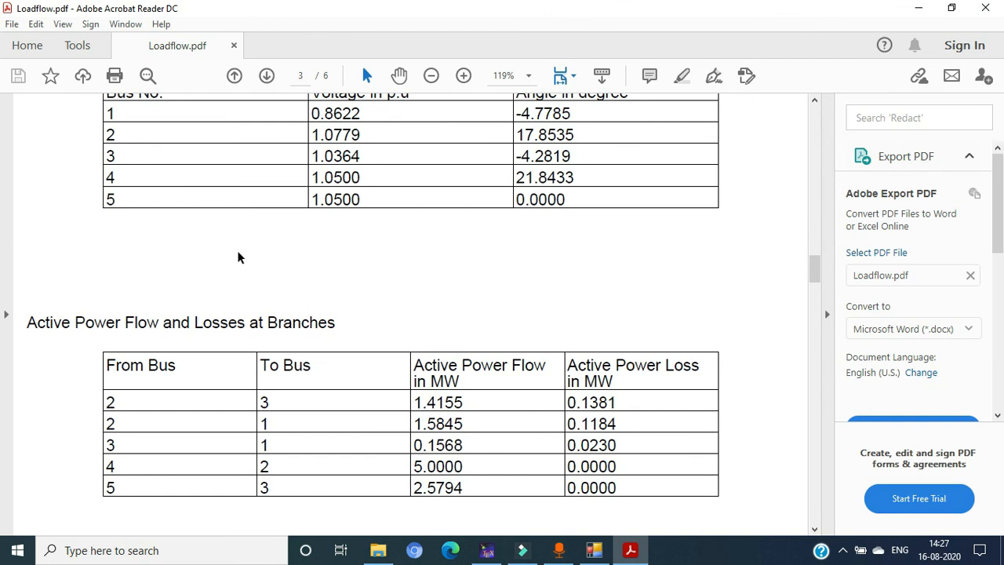
{"action": "scroll", "coordinate": [238, 255], "scroll_direction": "up", "scroll_amount": 3}
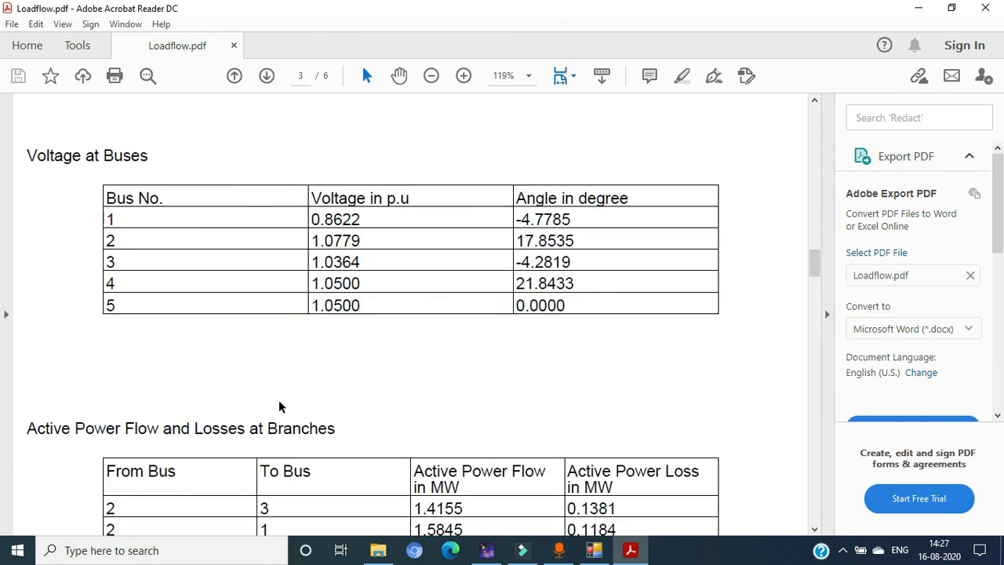
{"action": "scroll", "coordinate": [266, 416], "scroll_direction": "down", "scroll_amount": 2}
{"action": "scroll", "coordinate": [286, 413], "scroll_direction": "down", "scroll_amount": 12}
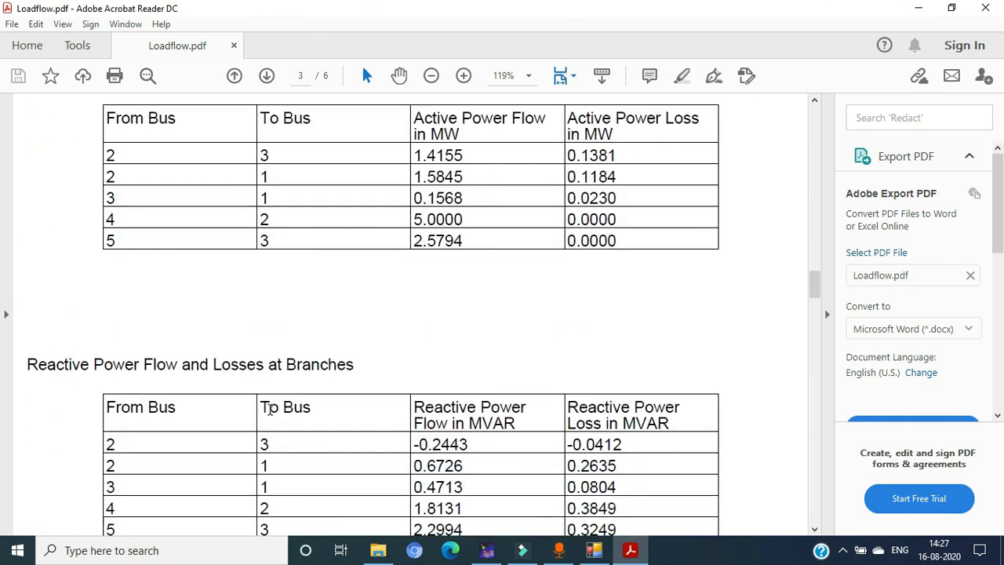
{"action": "scroll", "coordinate": [293, 393], "scroll_direction": "down", "scroll_amount": 9}
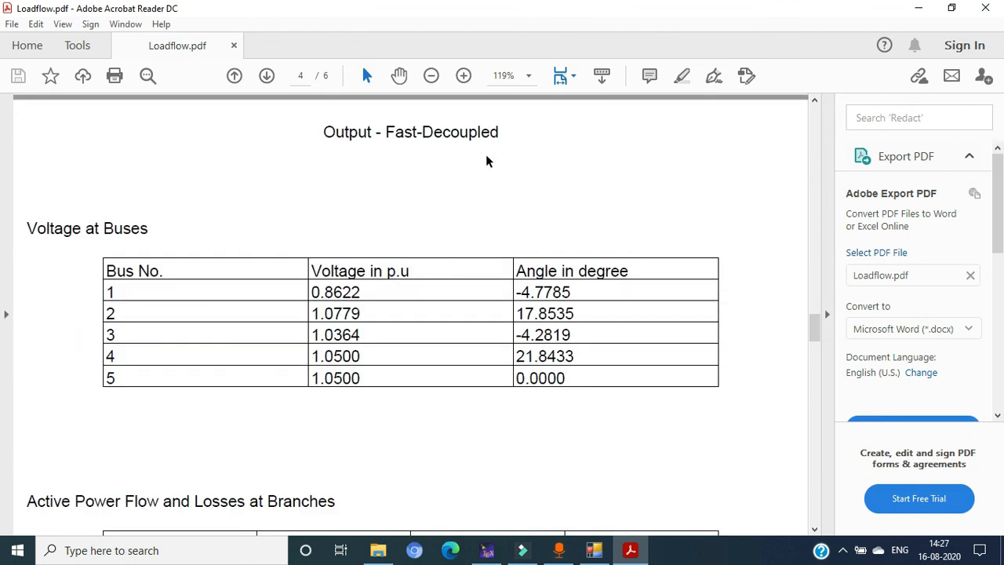
{"action": "scroll", "coordinate": [274, 305], "scroll_direction": "down", "scroll_amount": 10}
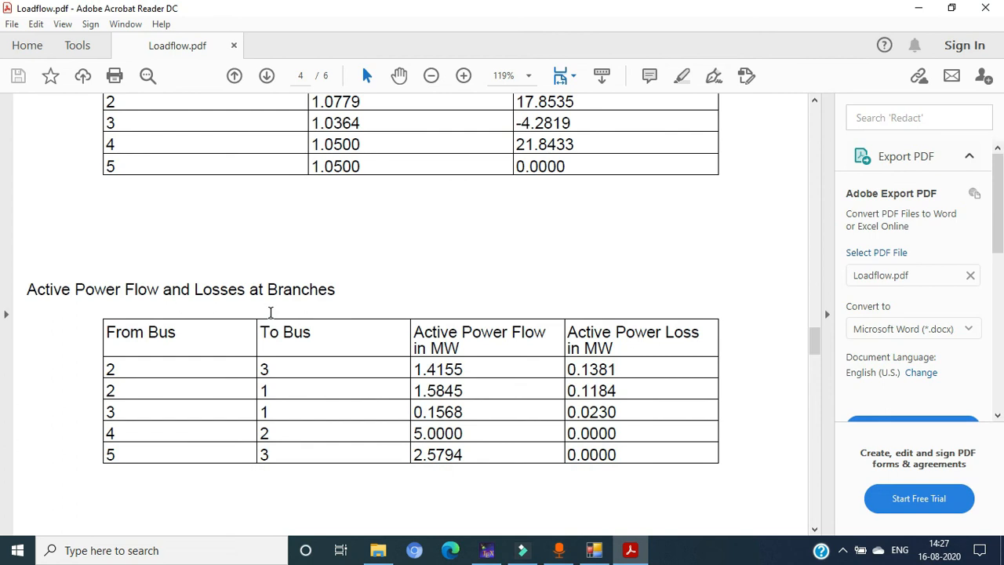
{"action": "scroll", "coordinate": [270, 312], "scroll_direction": "down", "scroll_amount": 8}
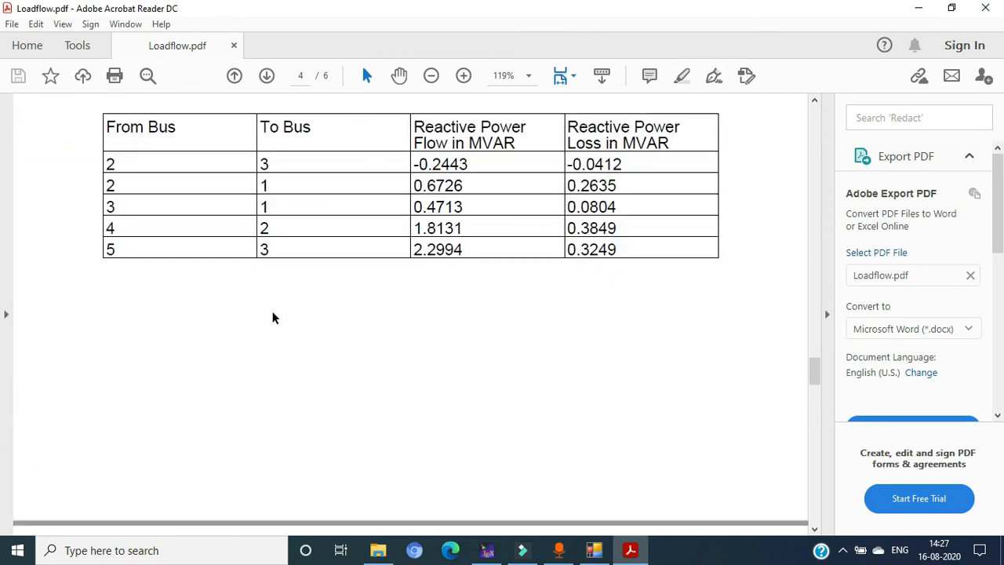
Examine the report's iteration and execution time comparison, the N-R voltage profile, and the error versus iterations graphs for all three methods
{"action": "scroll", "coordinate": [314, 424], "scroll_direction": "down", "scroll_amount": 2}
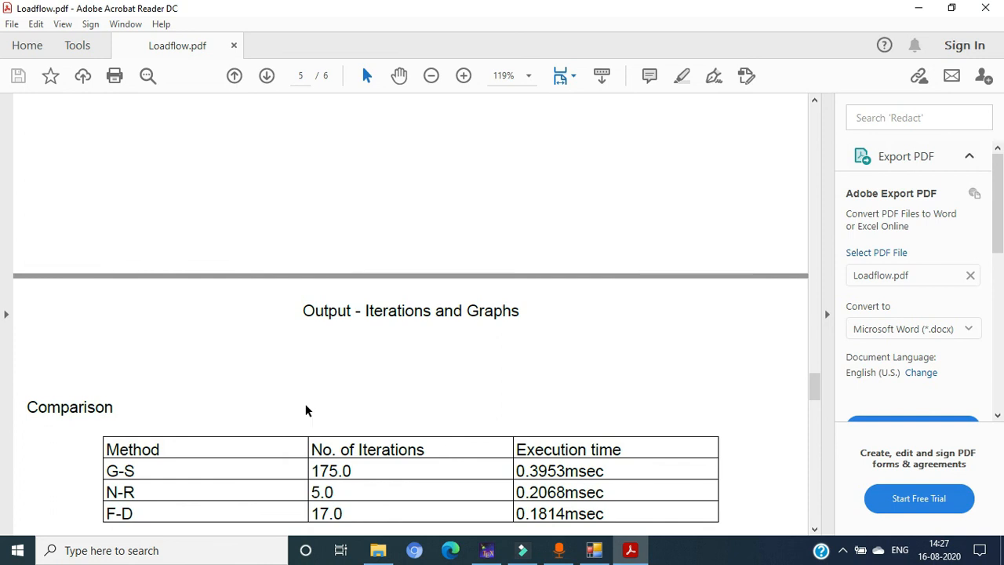
{"action": "scroll", "coordinate": [302, 404], "scroll_direction": "down", "scroll_amount": 2}
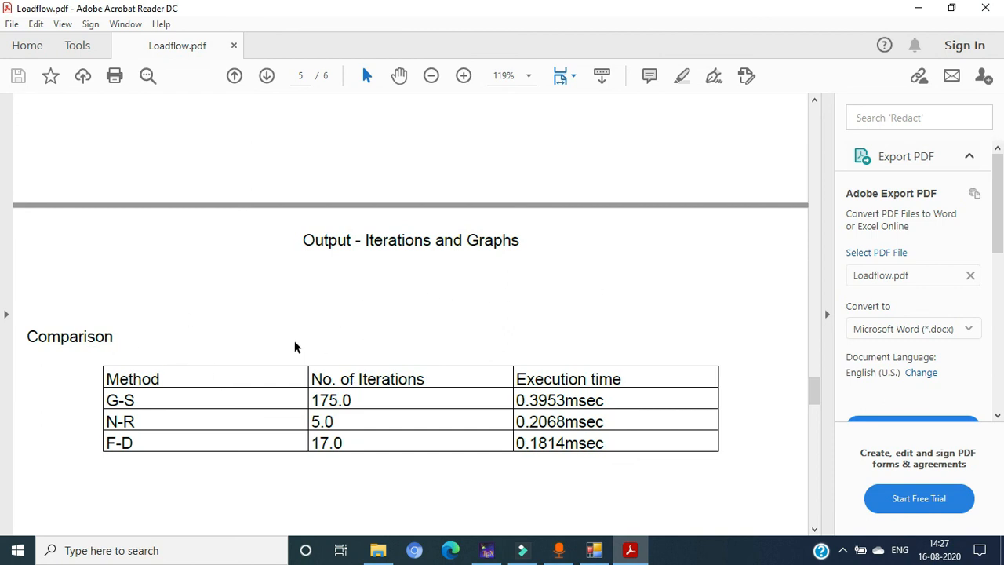
{"action": "scroll", "coordinate": [301, 341], "scroll_direction": "down", "scroll_amount": 5}
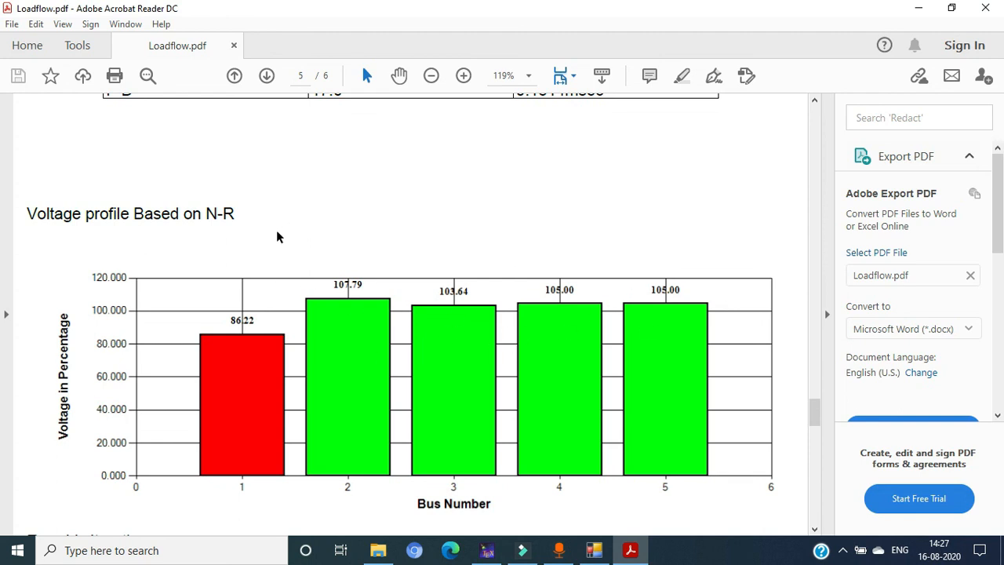
{"action": "scroll", "coordinate": [354, 270], "scroll_direction": "down", "scroll_amount": 5}
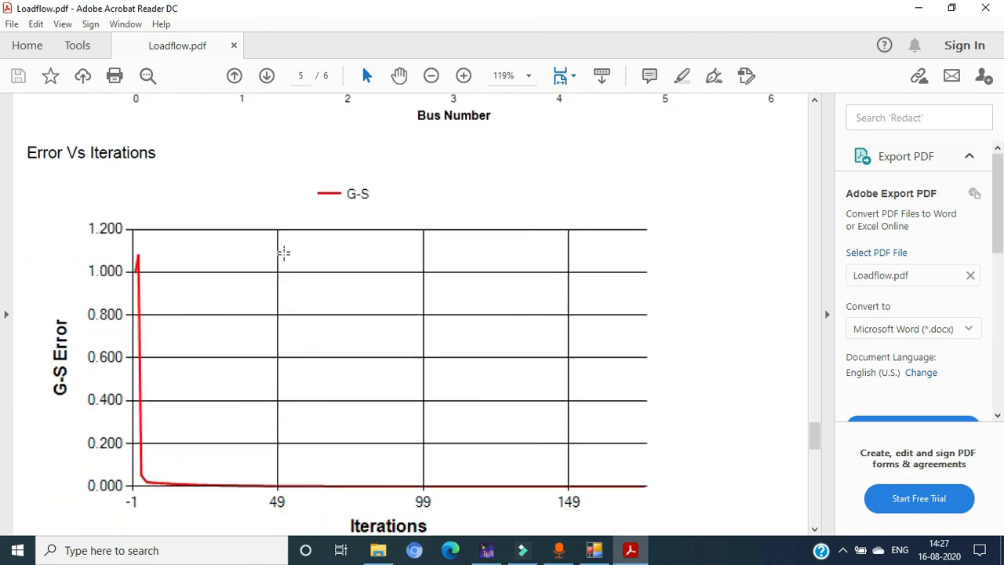
{"action": "scroll", "coordinate": [284, 251], "scroll_direction": "down", "scroll_amount": 6}
{"action": "scroll", "coordinate": [301, 290], "scroll_direction": "down", "scroll_amount": 2}
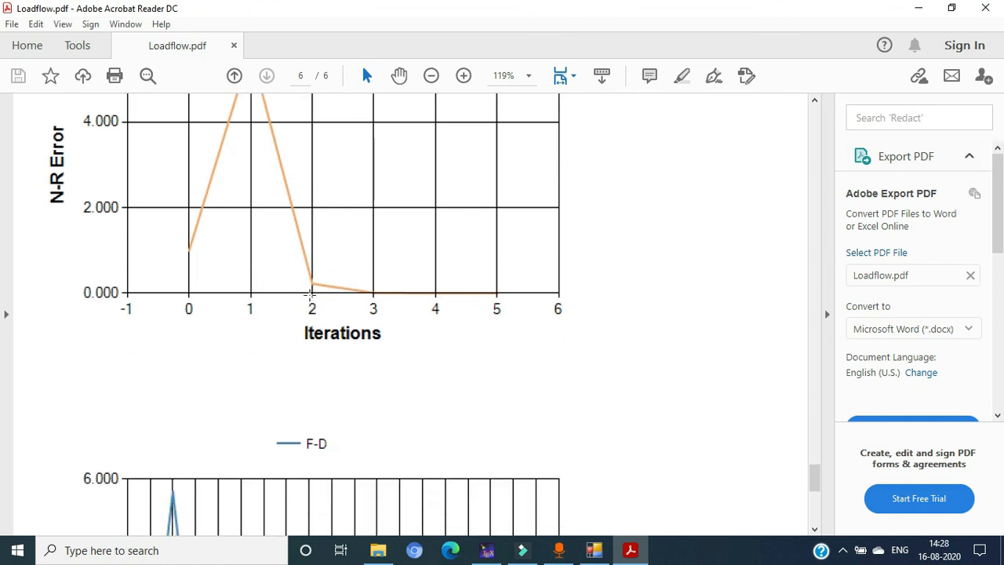
{"action": "scroll", "coordinate": [310, 293], "scroll_direction": "up", "scroll_amount": 1}
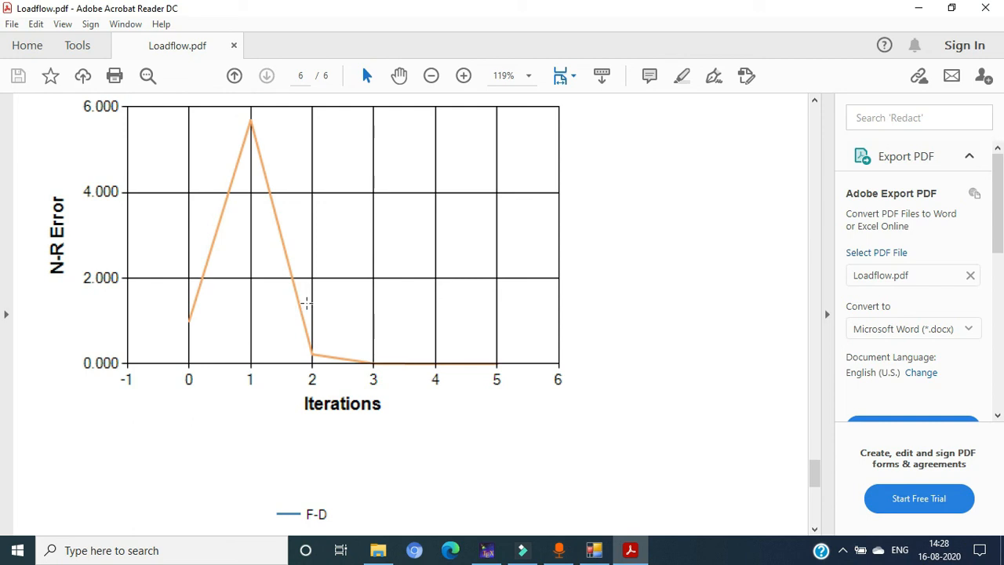
{"action": "scroll", "coordinate": [346, 295], "scroll_direction": "down", "scroll_amount": 7}
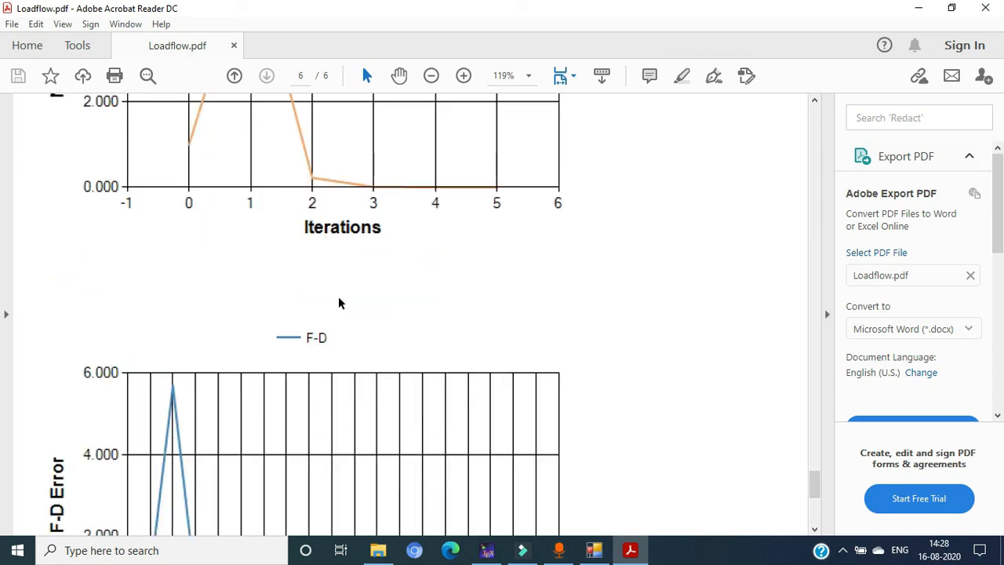
{"action": "scroll", "coordinate": [335, 293], "scroll_direction": "down", "scroll_amount": 1}
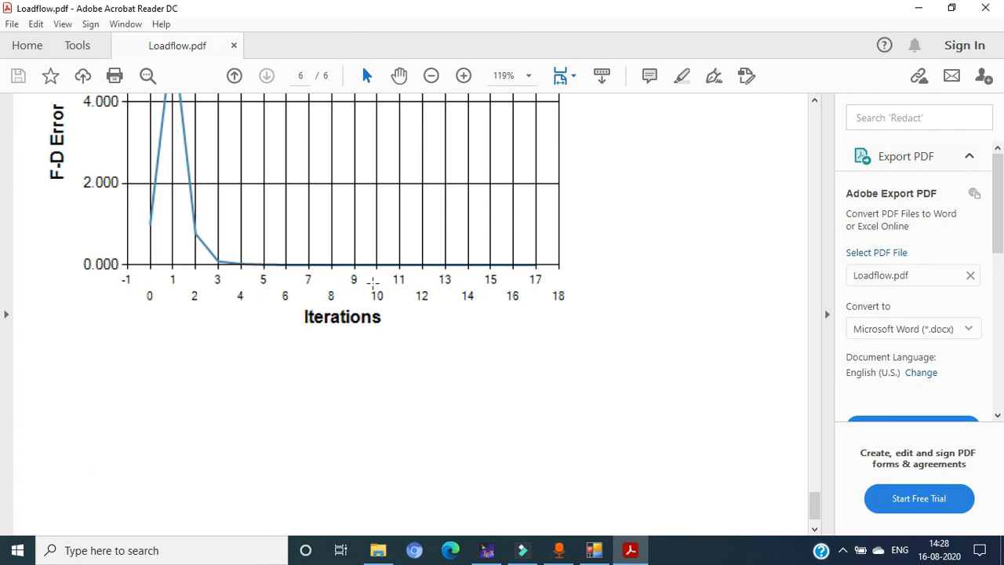